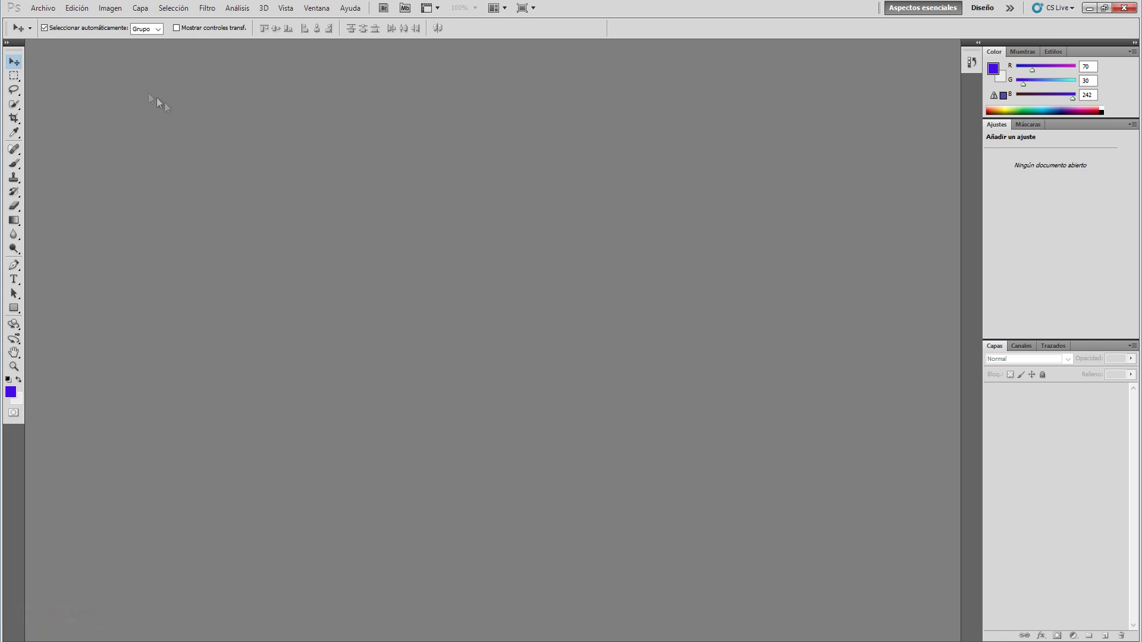
Create a new 1920×1080 px, 72 ppi RGB document with a white background
click(42, 8)
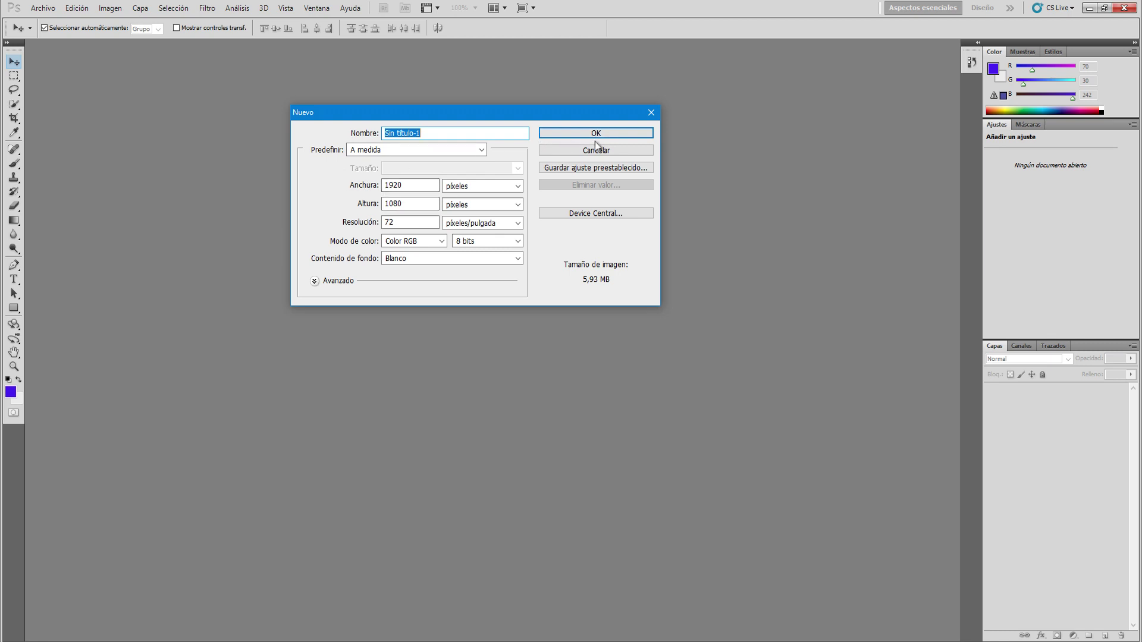
click(597, 134)
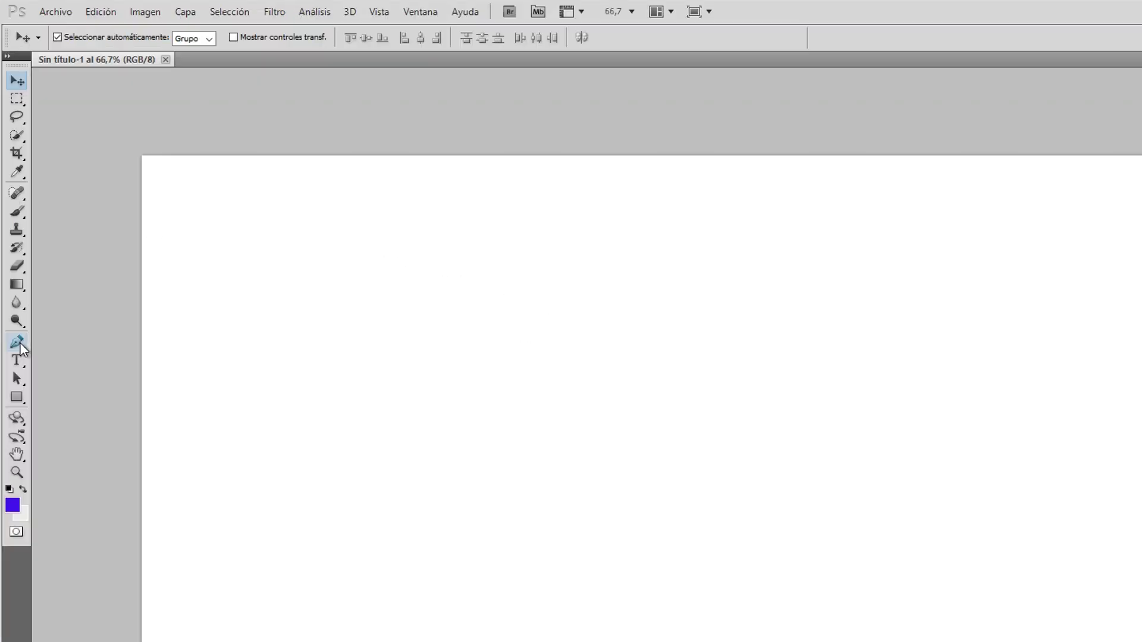
click(19, 343)
click(420, 16)
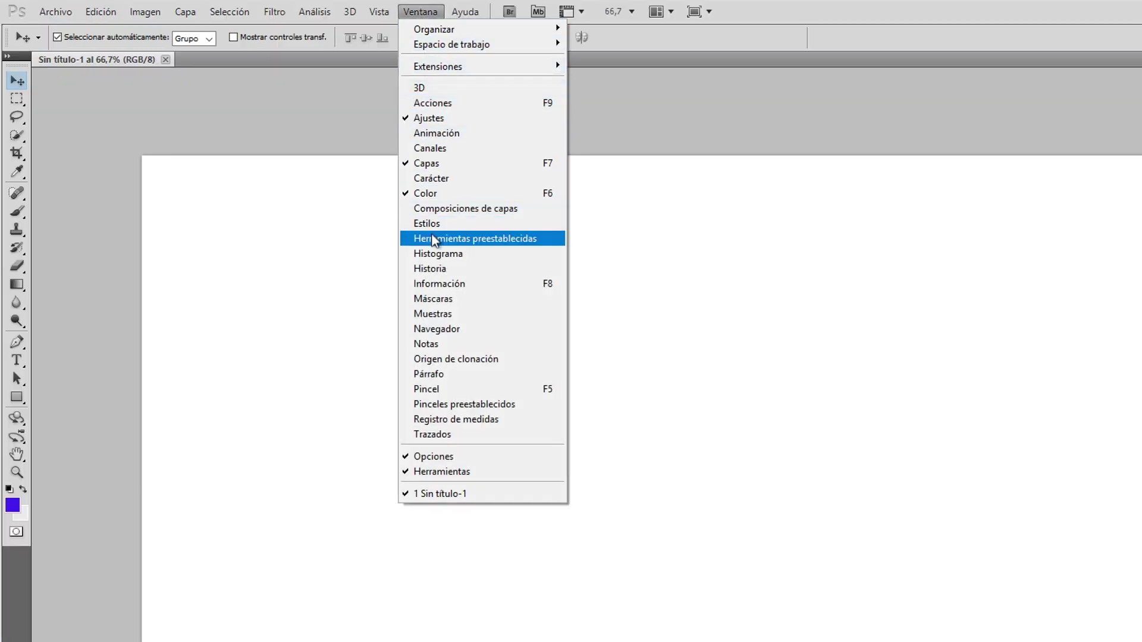
click(446, 458)
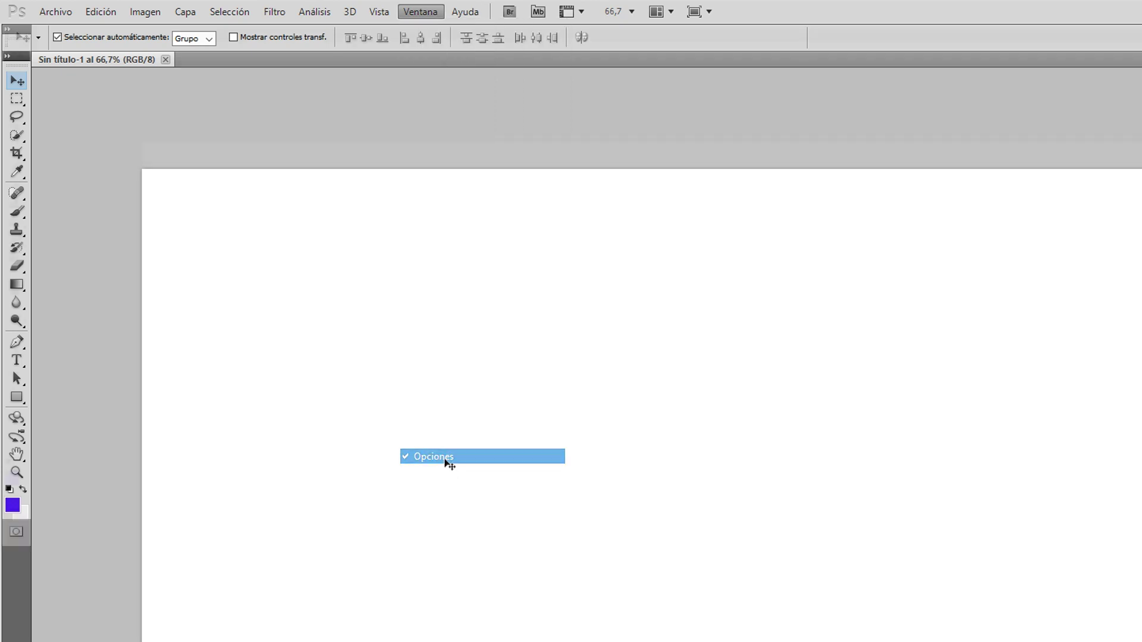
click(420, 11)
click(438, 472)
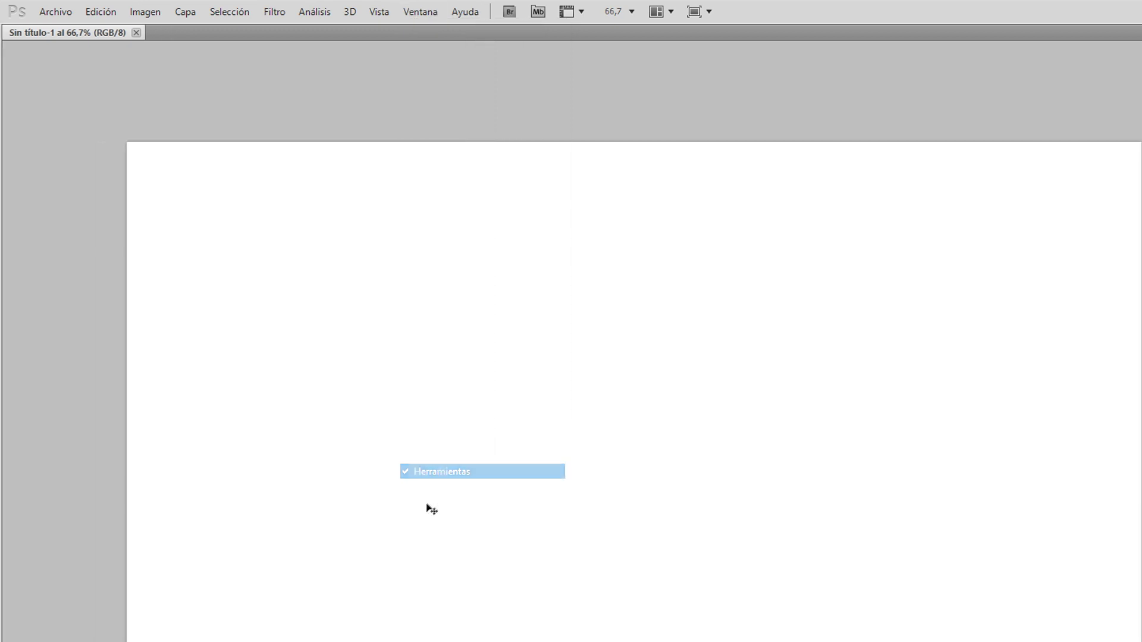
click(433, 11)
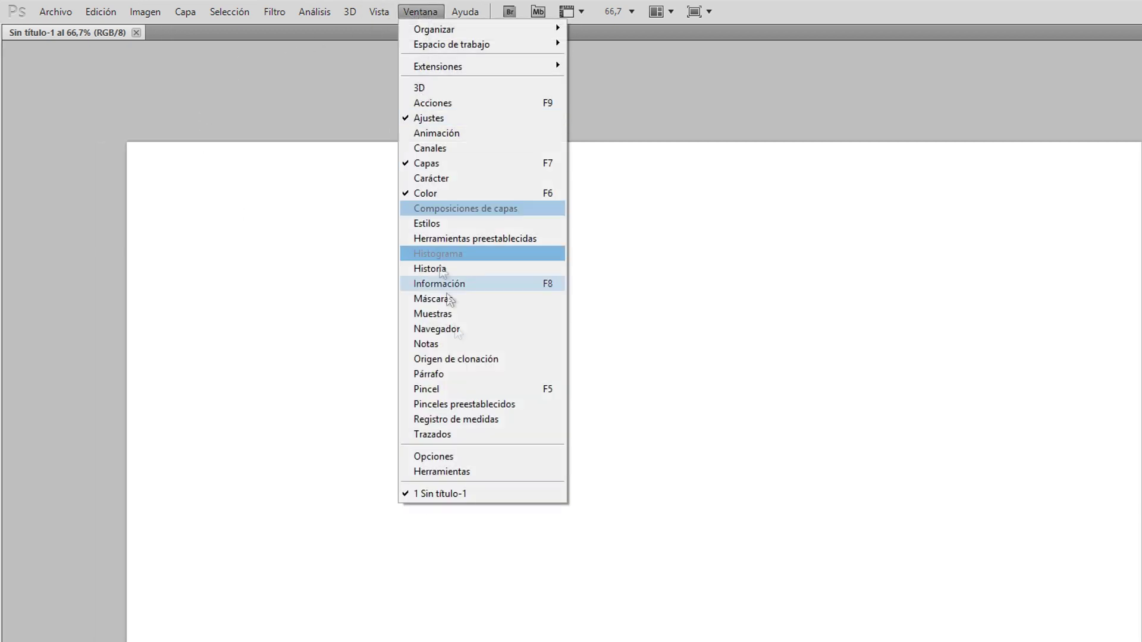
click(446, 457)
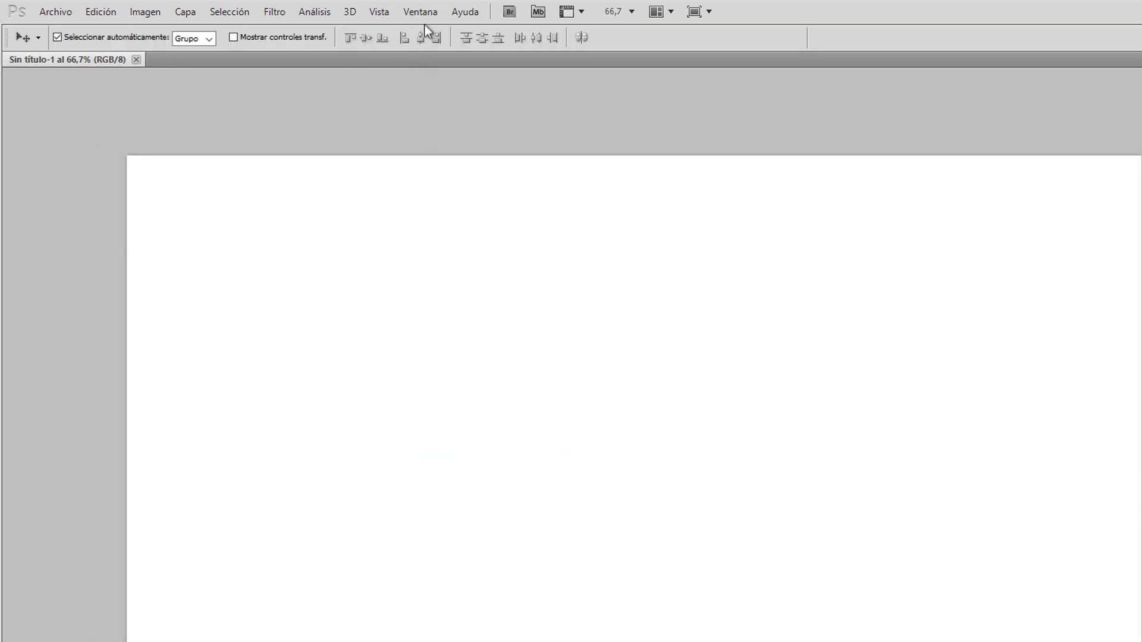
click(420, 12)
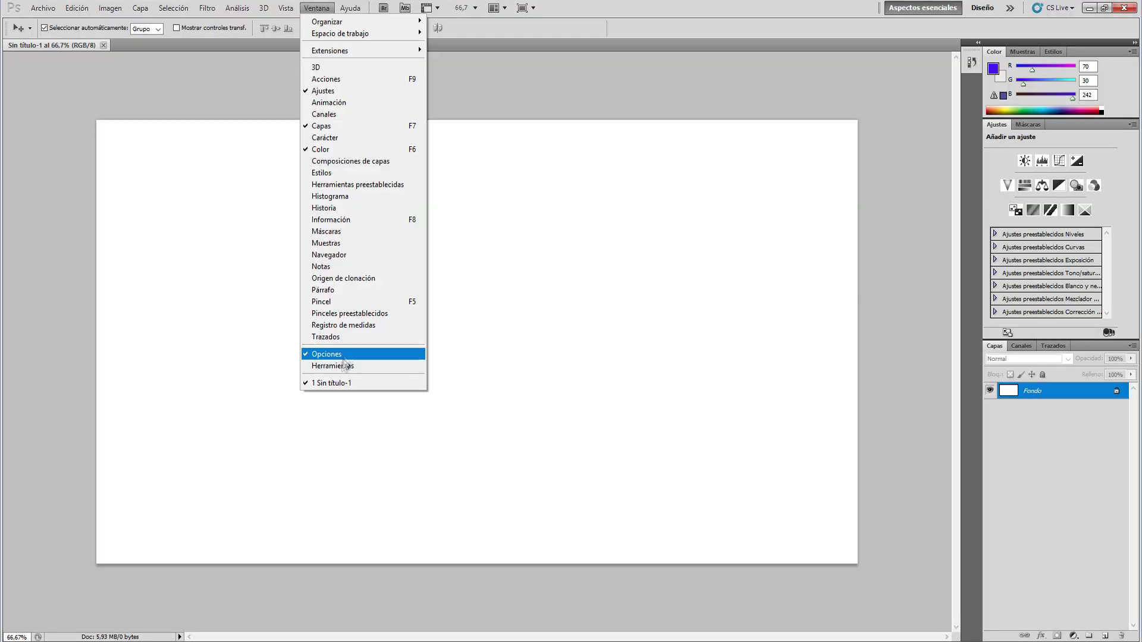
click(344, 364)
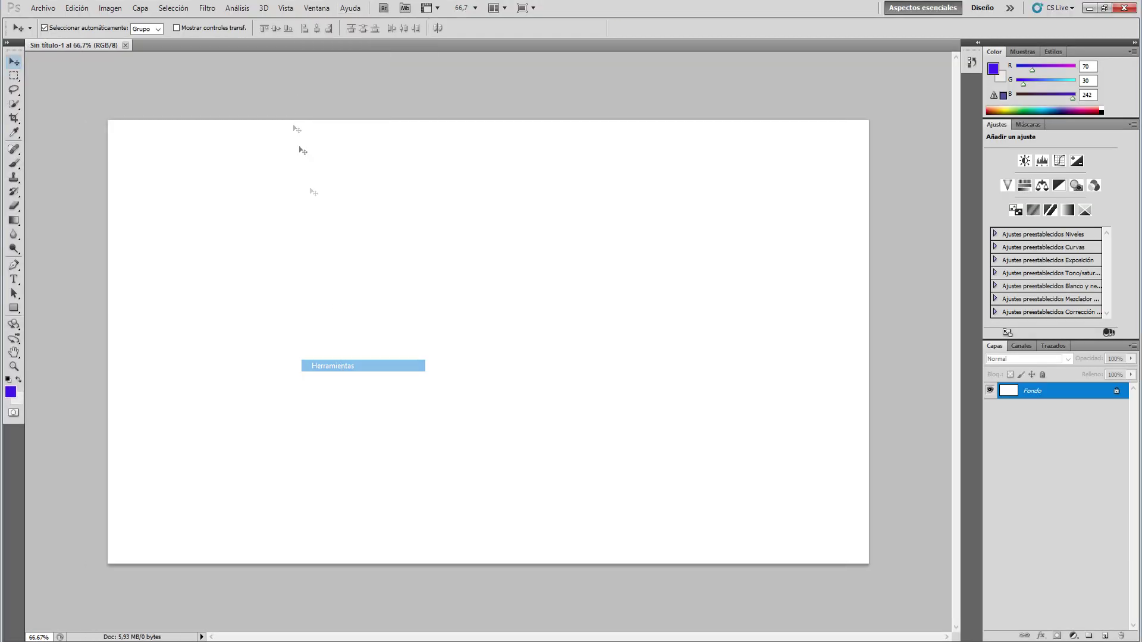
click(317, 8)
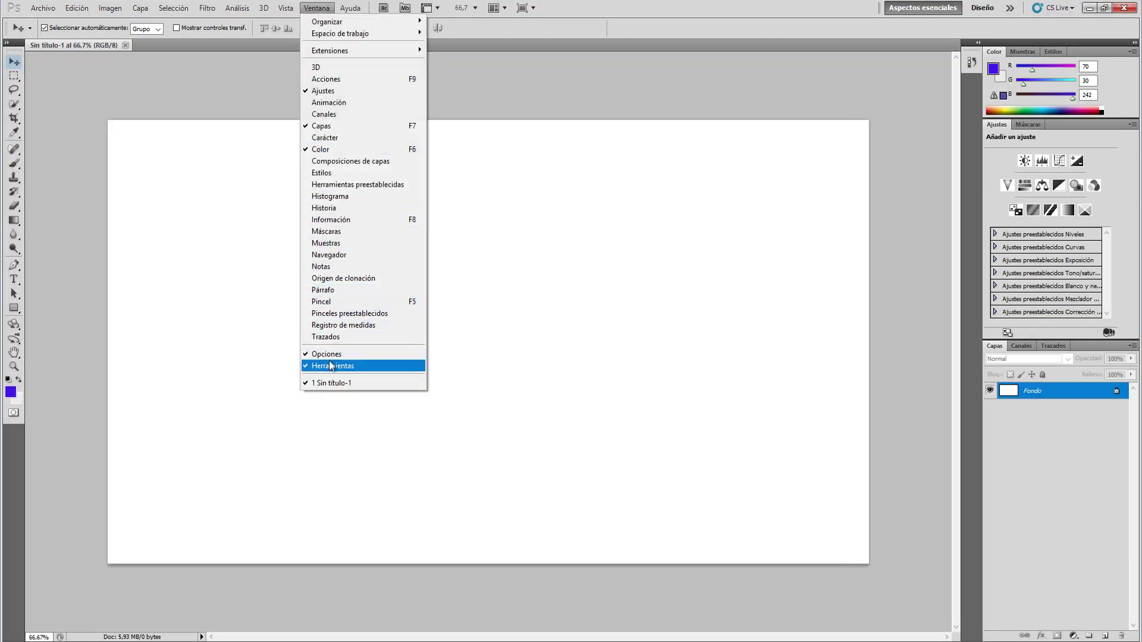
click(239, 377)
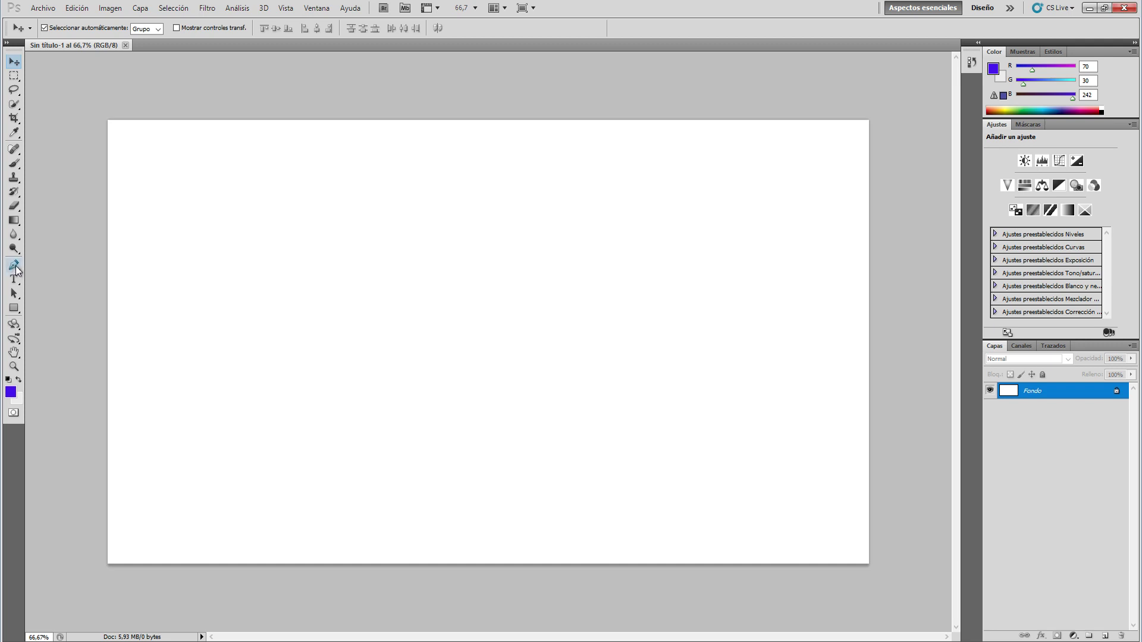
click(15, 266)
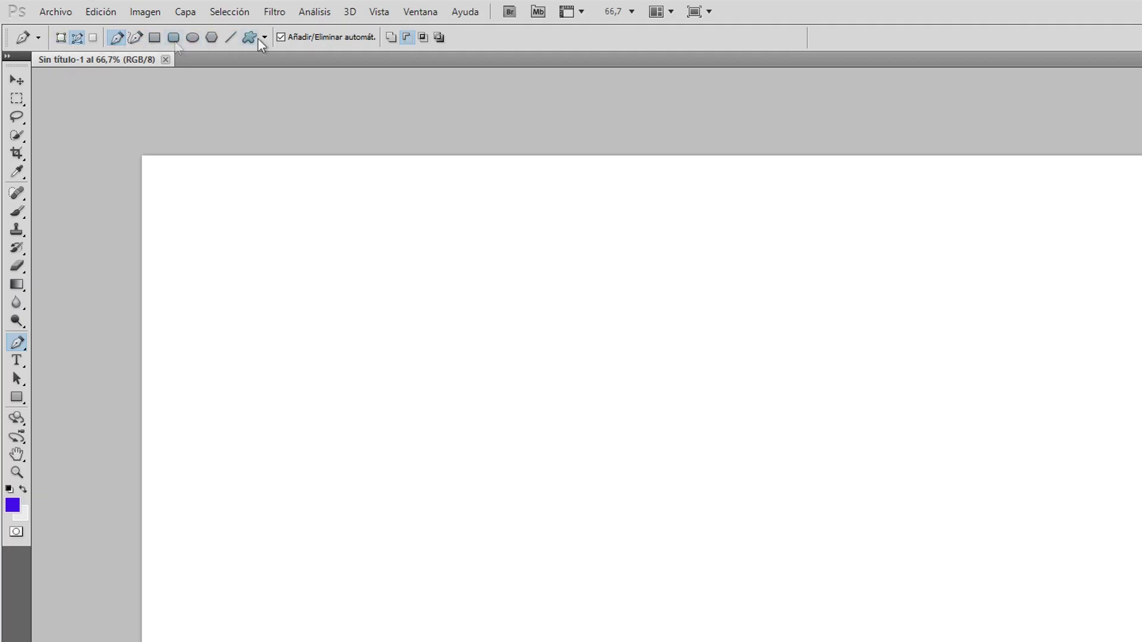
Select the Line tool with a 10 px weight and blue colour
drag(20, 397, 56, 392)
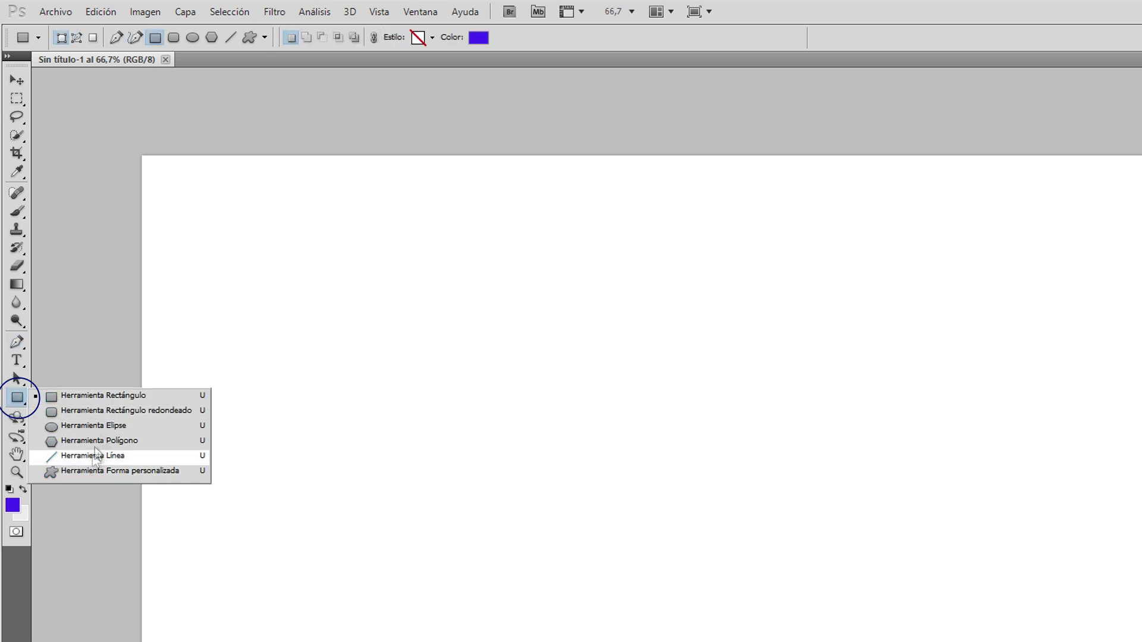
click(8, 342)
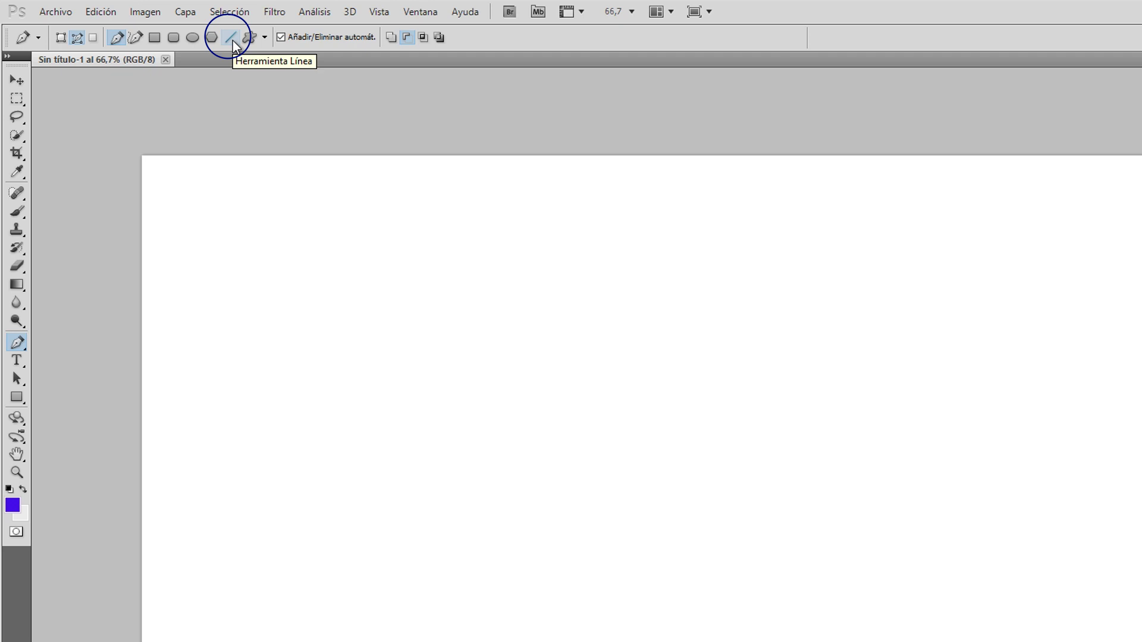
click(231, 38)
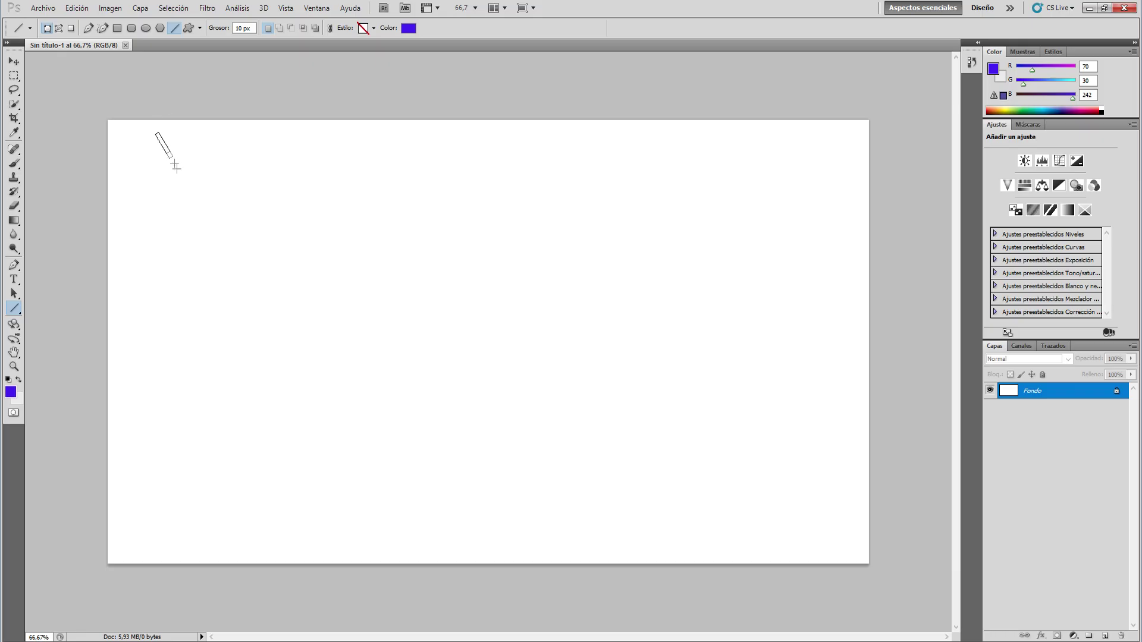
Draw four plain blue lines near the top-left: one slanted, two horizontal, one vertical
drag(175, 167, 188, 206)
drag(232, 146, 344, 151)
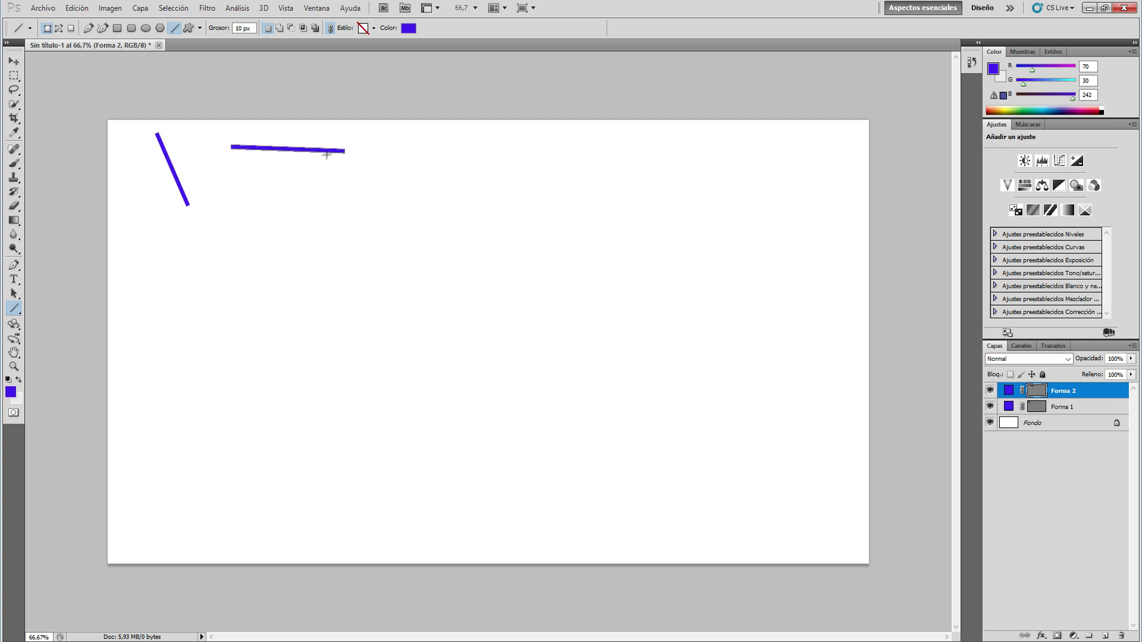
drag(260, 166, 254, 245)
drag(353, 137, 446, 140)
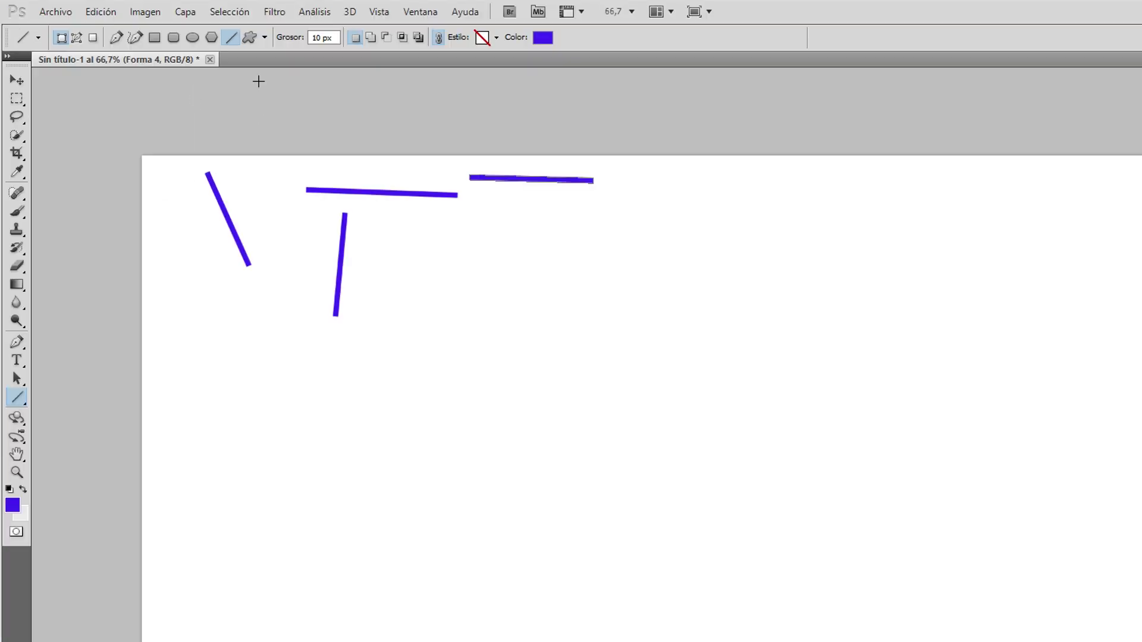
click(265, 42)
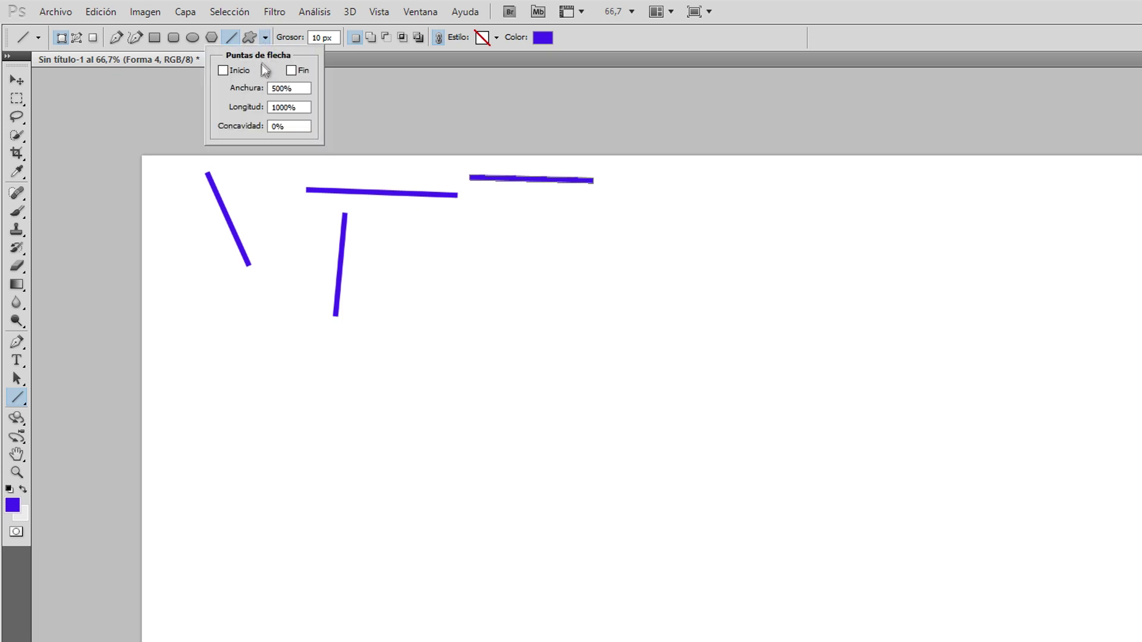
Enable a single arrowhead and draw six blue arrows pointing in different directions
click(266, 40)
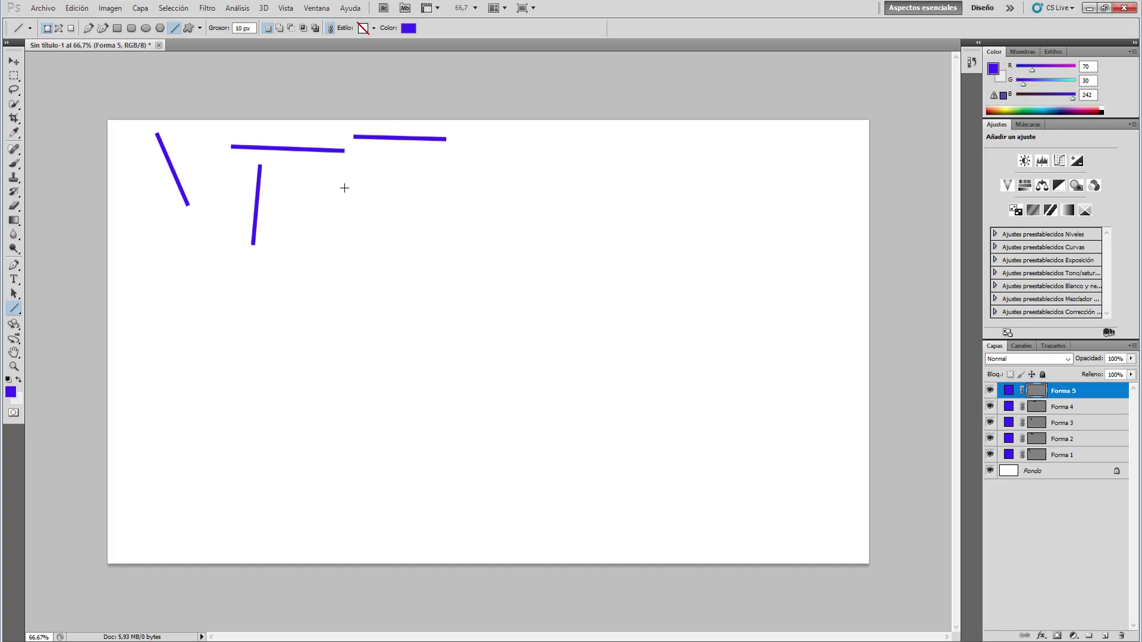
drag(342, 201, 392, 271)
drag(422, 210, 516, 207)
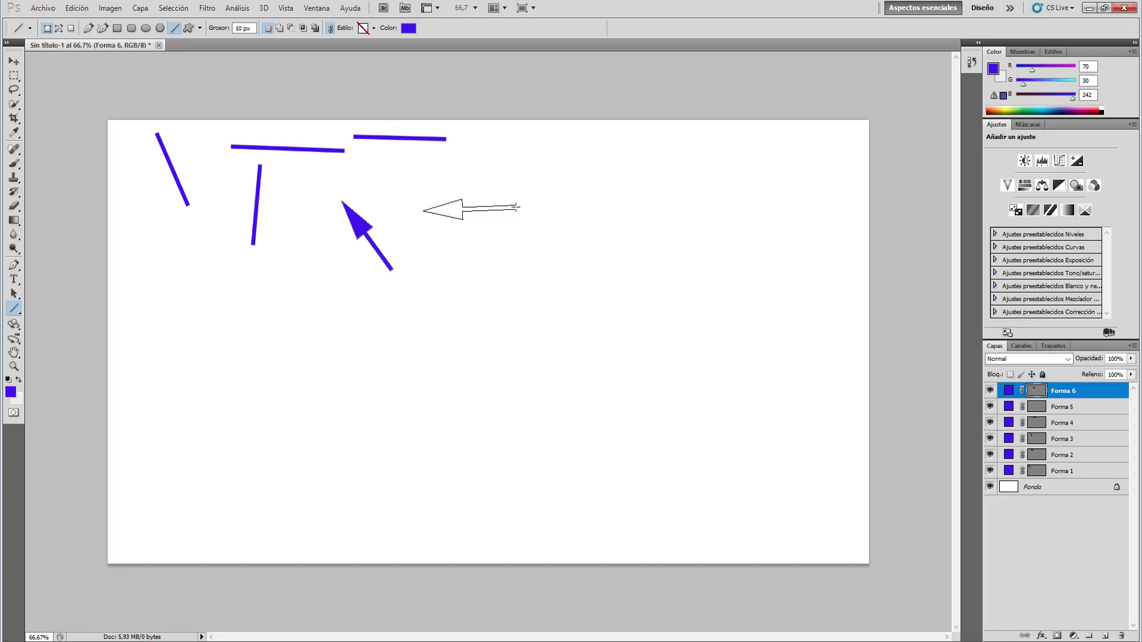
drag(537, 196, 524, 184)
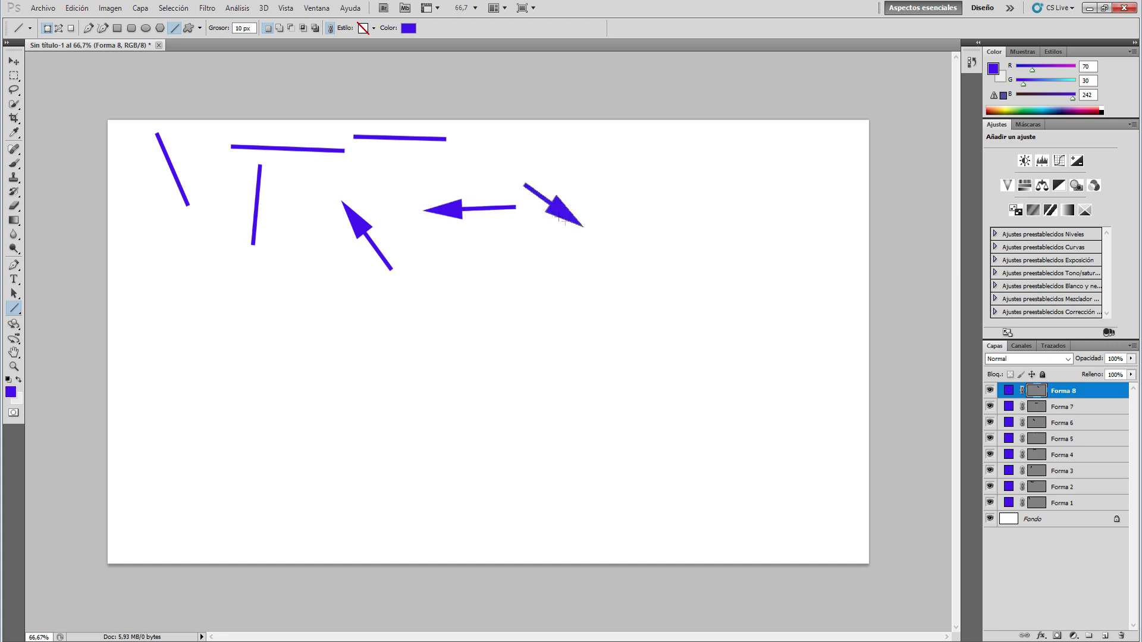
drag(598, 224, 660, 204)
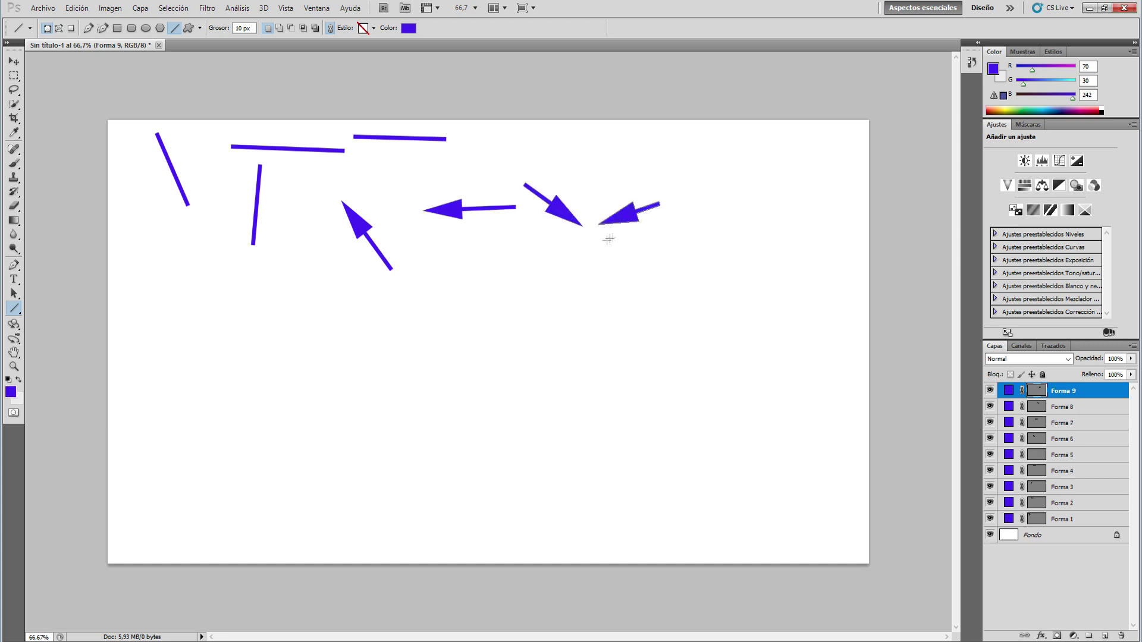
drag(600, 239, 581, 308)
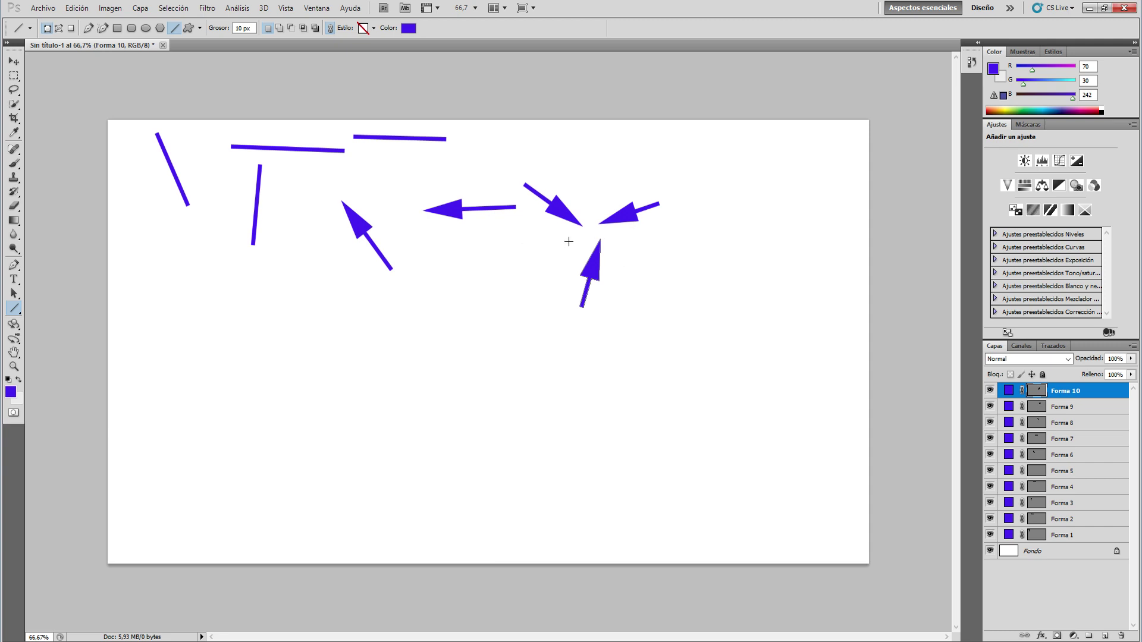
drag(473, 250, 517, 301)
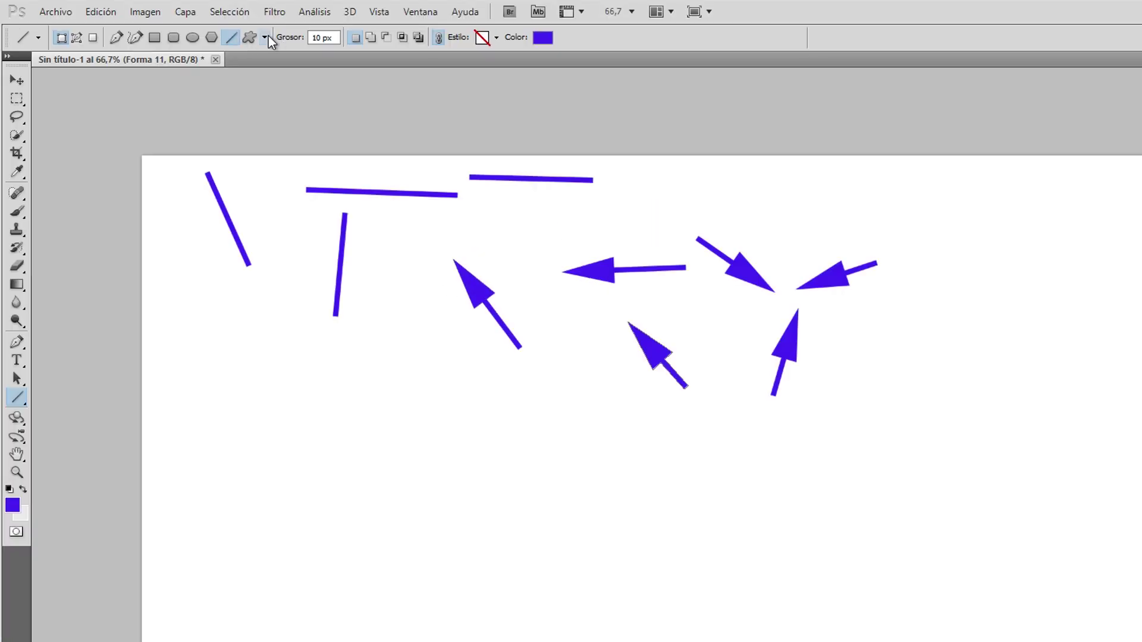
Put arrowheads at both start and end, then draw three double-headed blue arrows
click(200, 28)
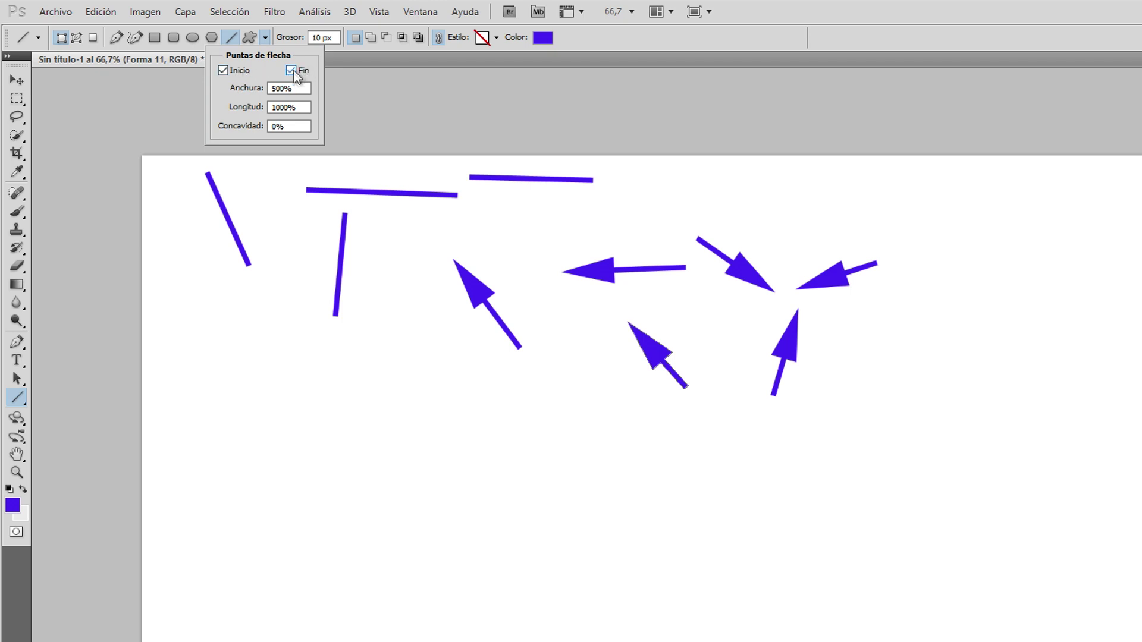
mouse_move(303, 458)
mouse_down()
mouse_move(367, 335)
mouse_move(388, 424)
mouse_up()
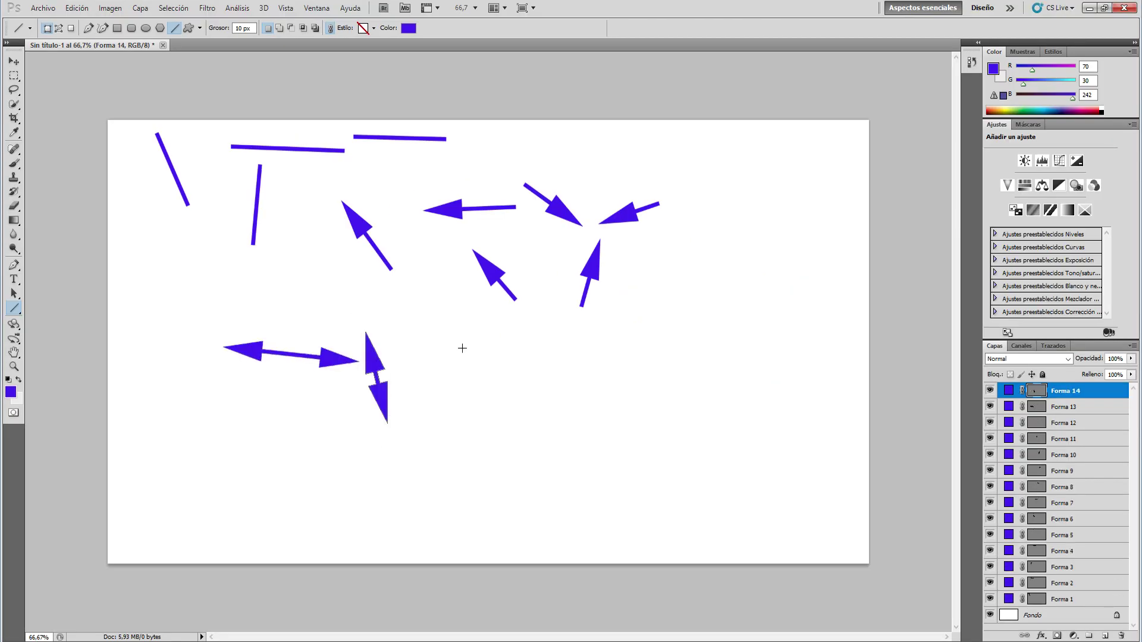
mouse_move(462, 351)
mouse_down()
mouse_move(412, 352)
mouse_move(357, 314)
mouse_up()
drag(526, 348, 653, 348)
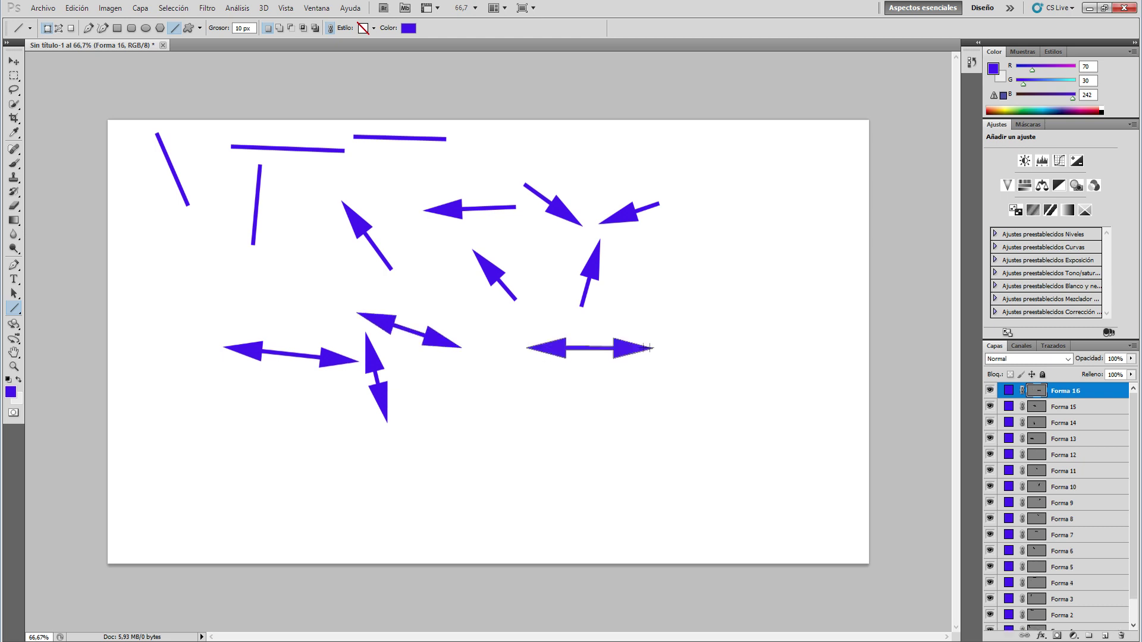
Adjust the arrowhead width and draw a fourth double-headed arrow
click(201, 28)
click(218, 68)
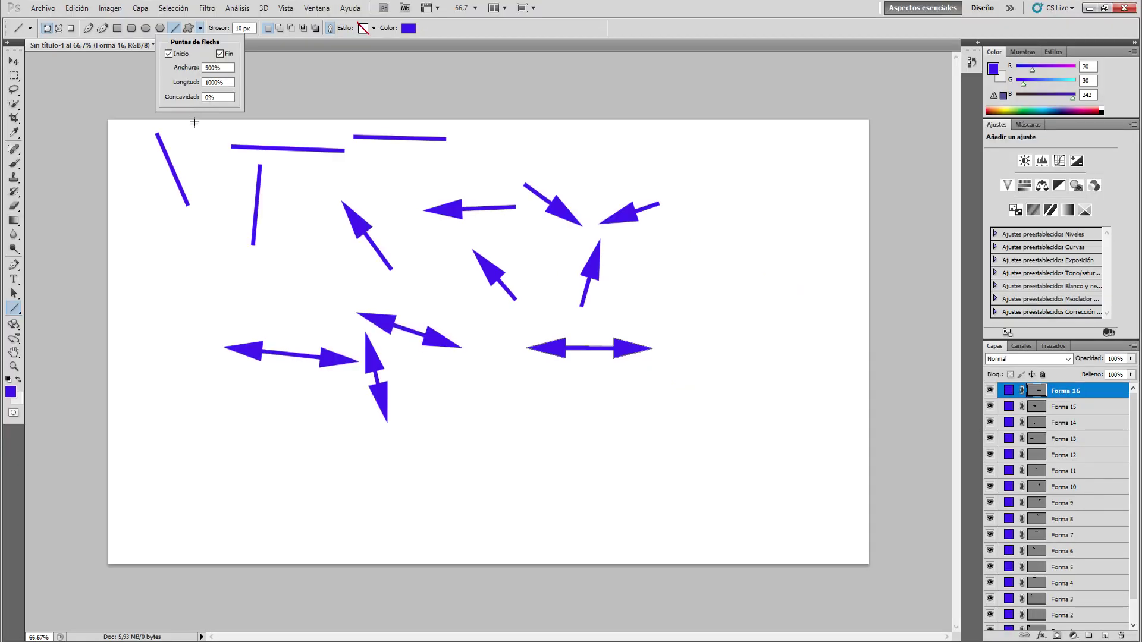
click(191, 125)
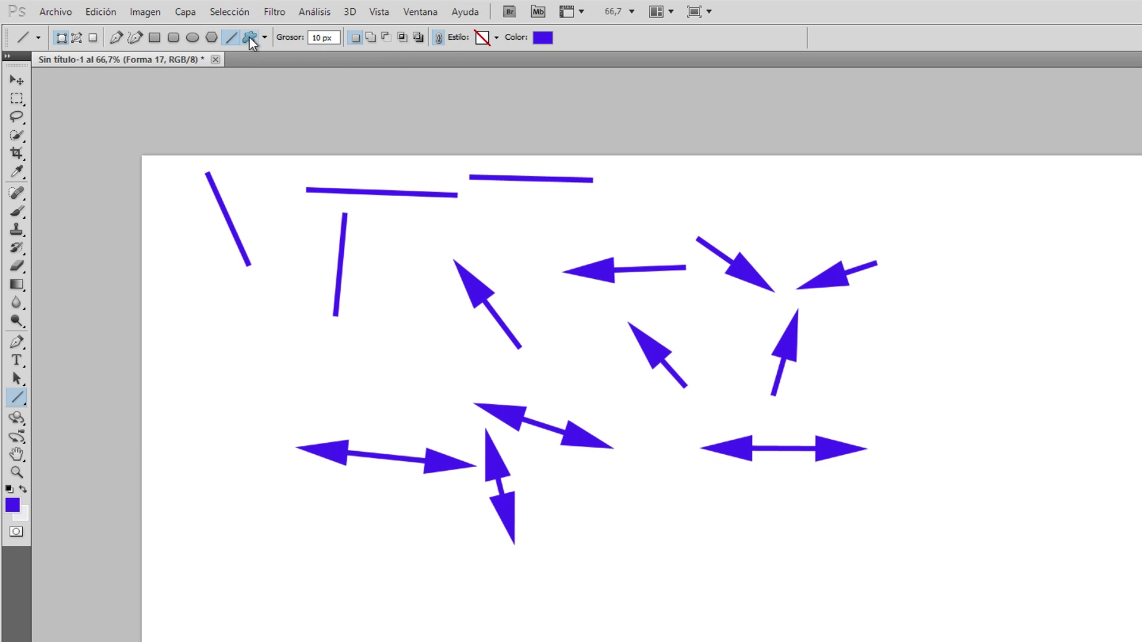
click(250, 38)
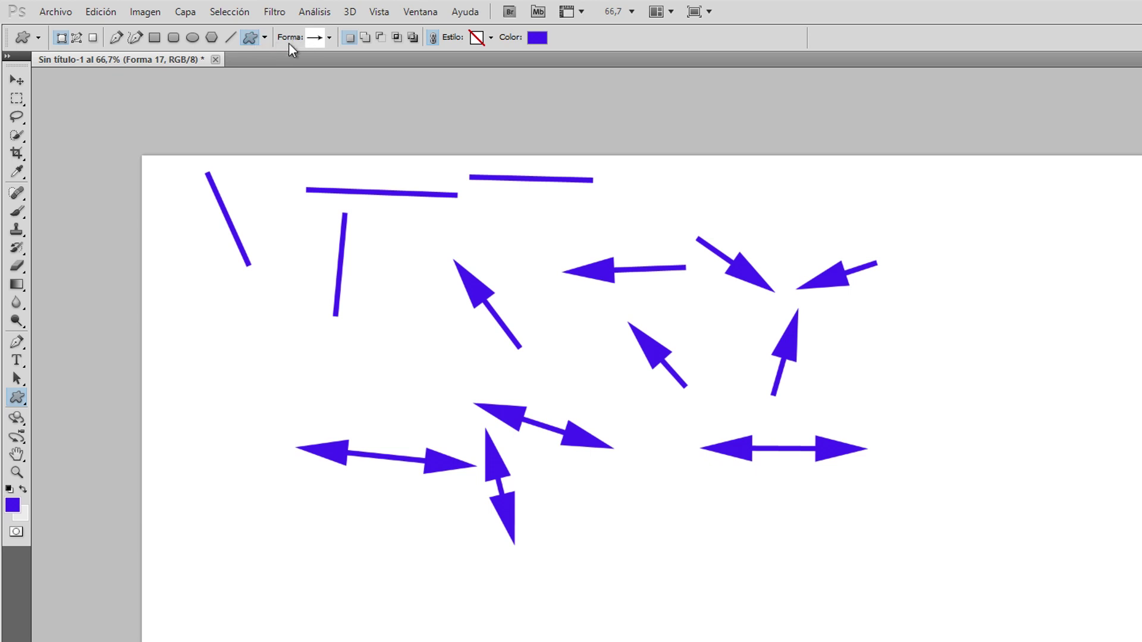
Draw two blue music notes on the right side of the canvas
click(328, 39)
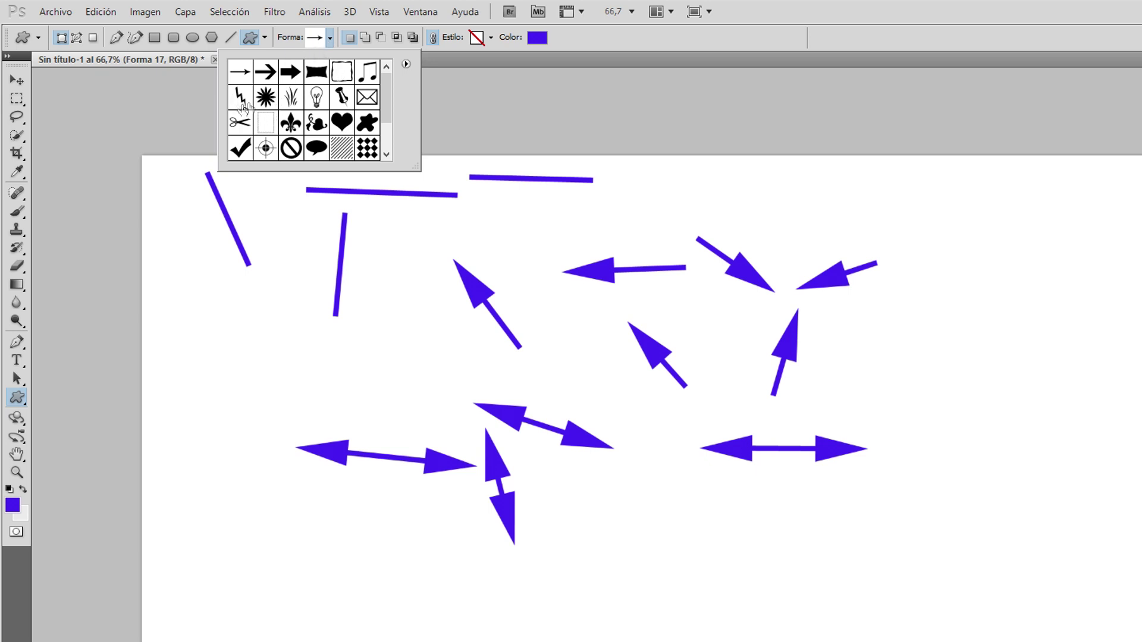
click(374, 80)
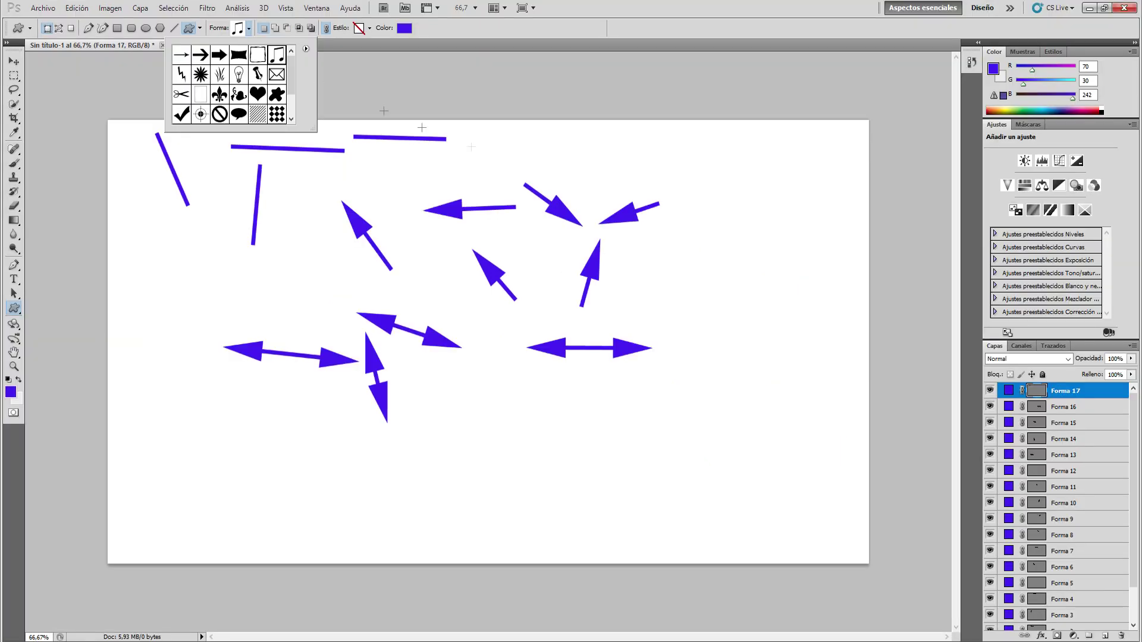
click(682, 159)
drag(685, 163, 758, 238)
drag(742, 288, 790, 364)
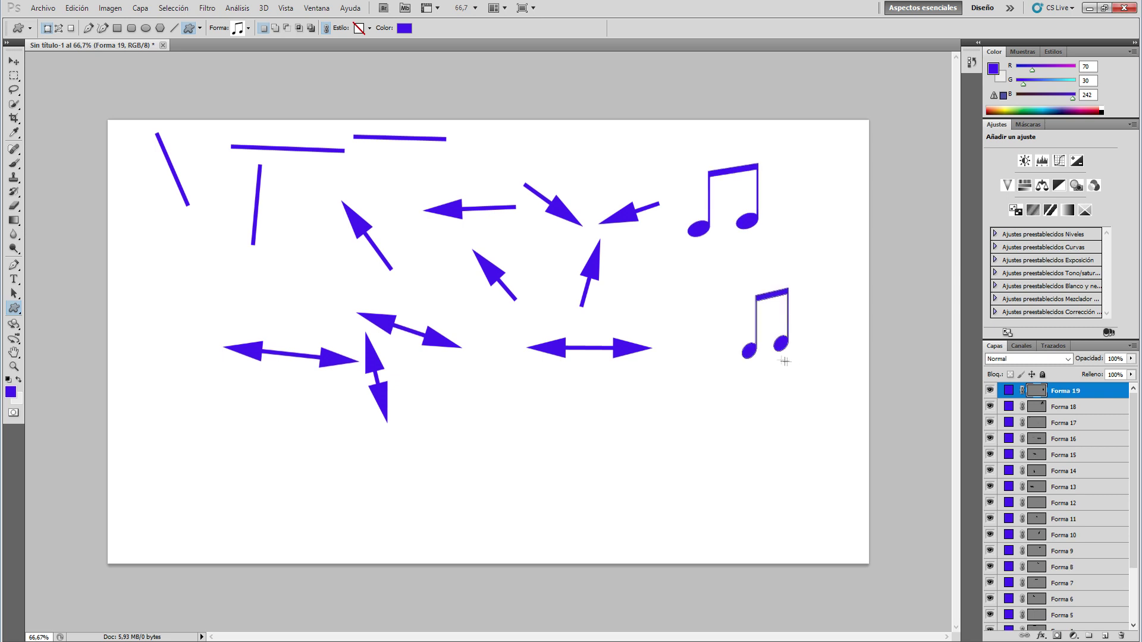
Add a blue prohibition sign at the canvas's left
click(251, 30)
click(220, 114)
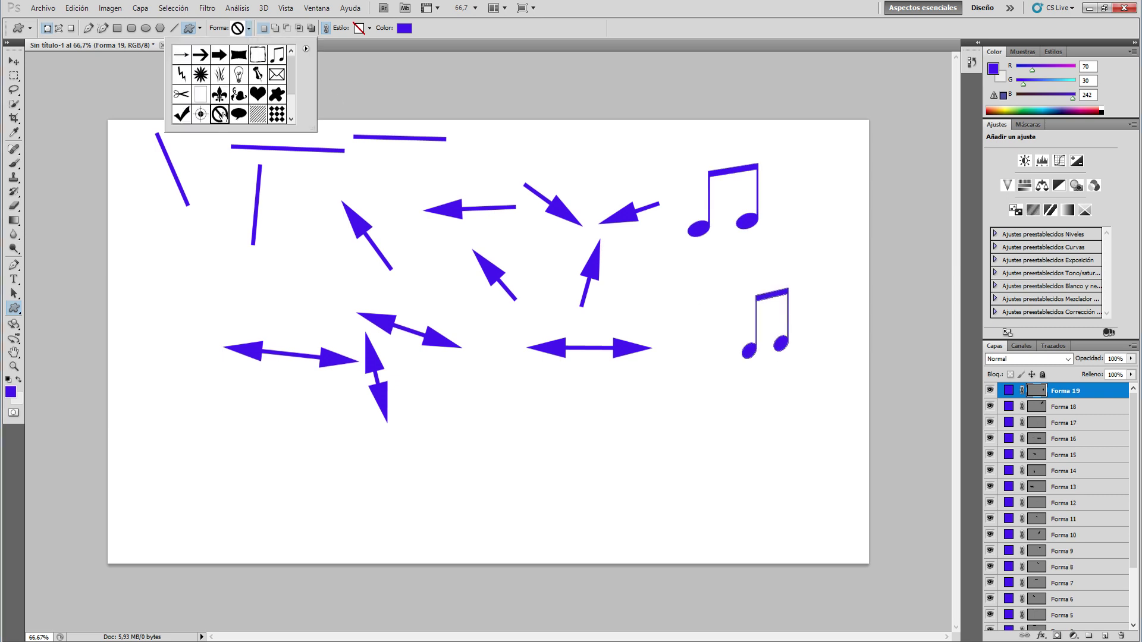
click(159, 249)
drag(152, 271, 208, 357)
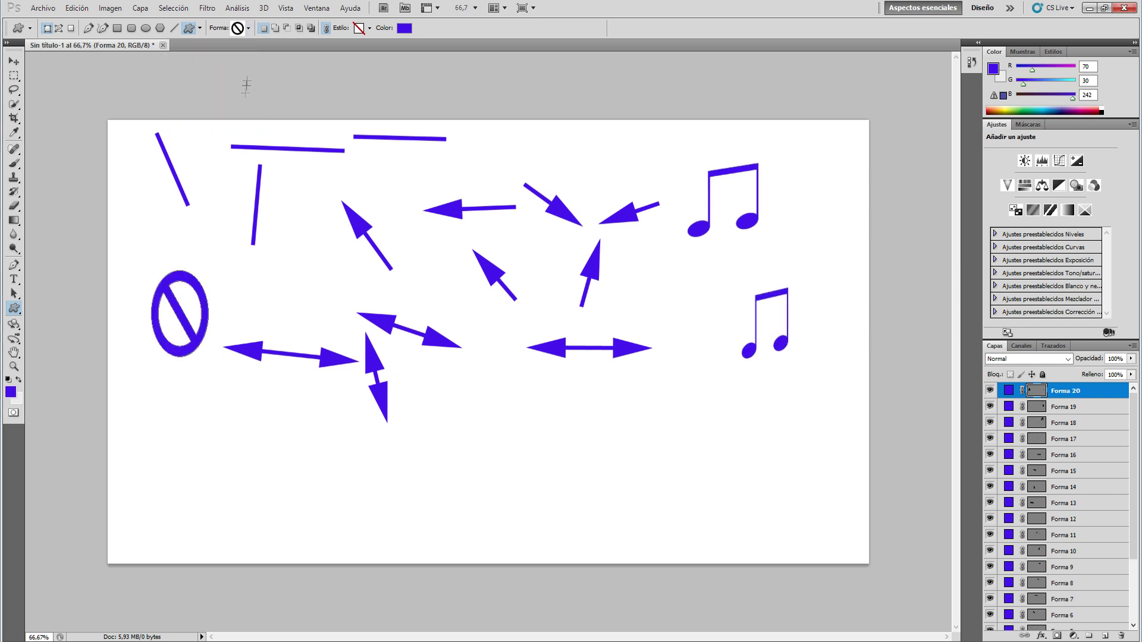
Add a blue check mark near the bottom centre
click(249, 29)
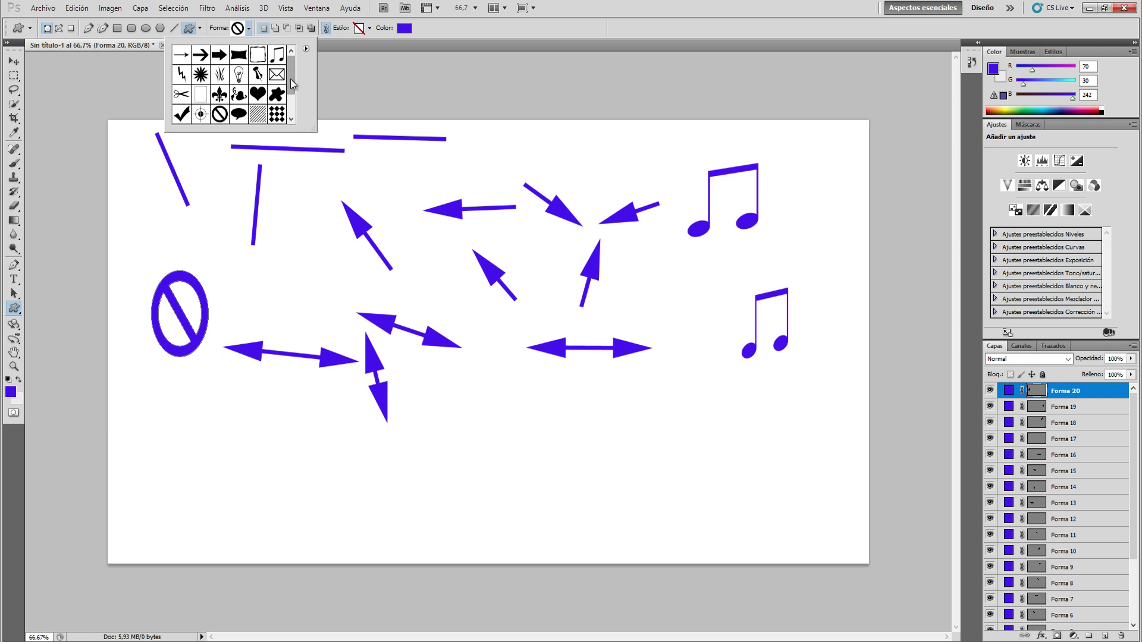
click(291, 111)
click(181, 76)
drag(480, 436, 549, 500)
click(248, 28)
click(258, 66)
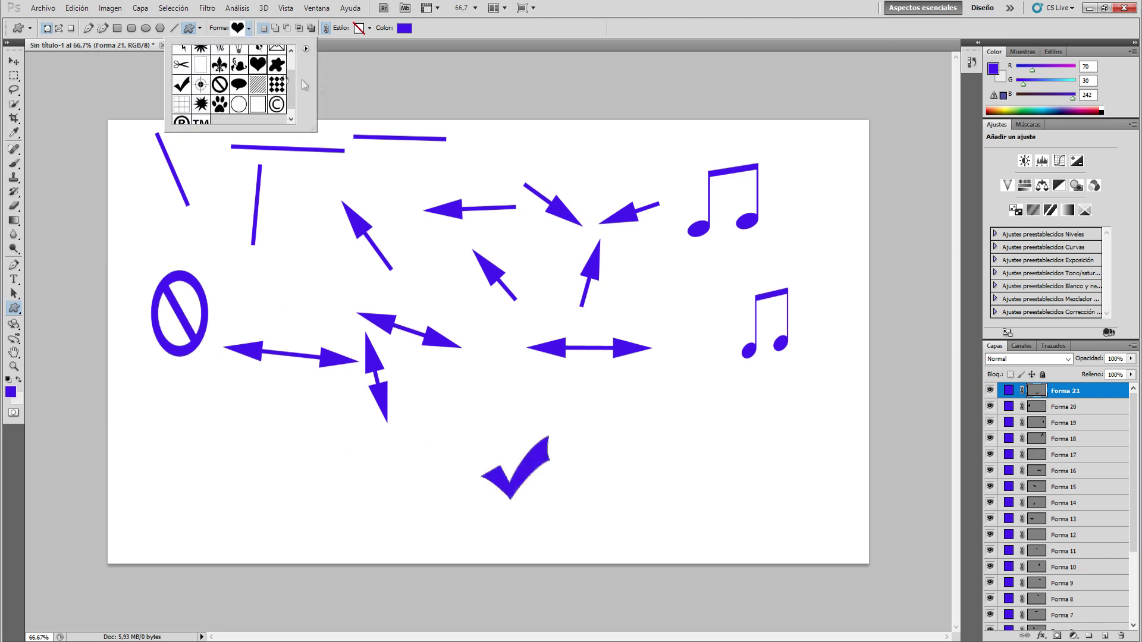
click(348, 76)
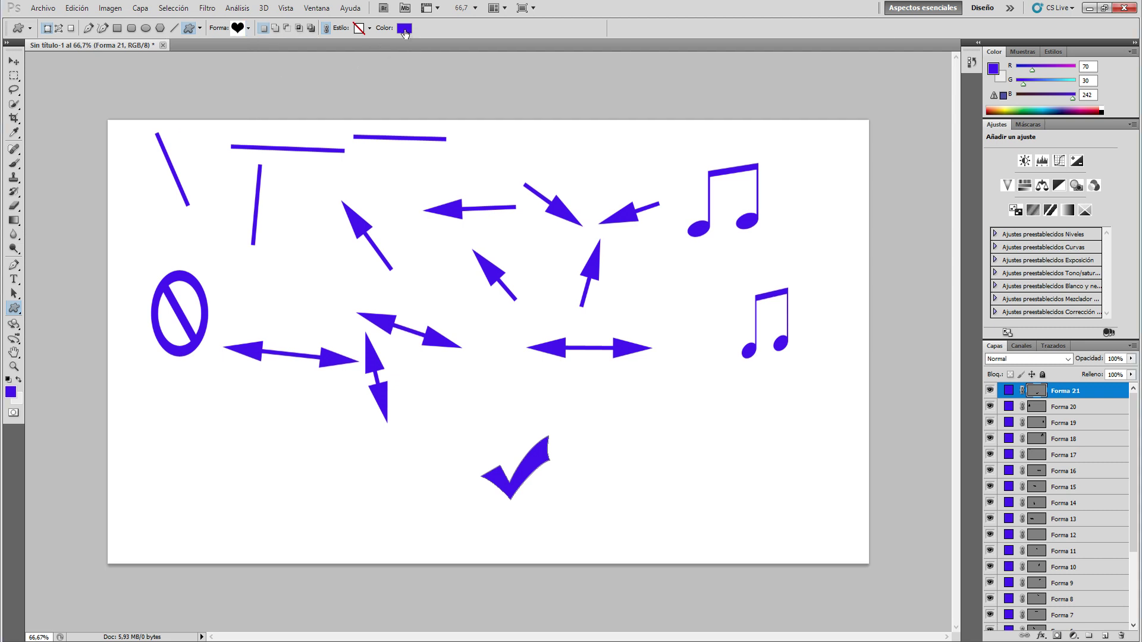
Turn the check mark red and draw a large red heart at the lower right
click(404, 30)
click(619, 106)
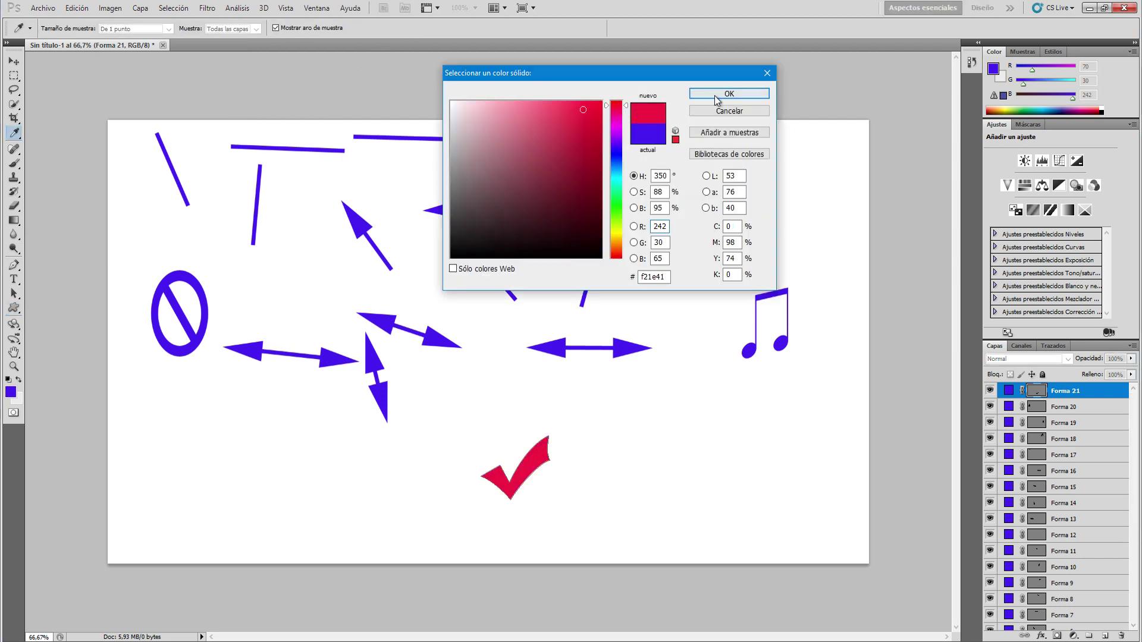
click(717, 100)
drag(661, 399, 726, 487)
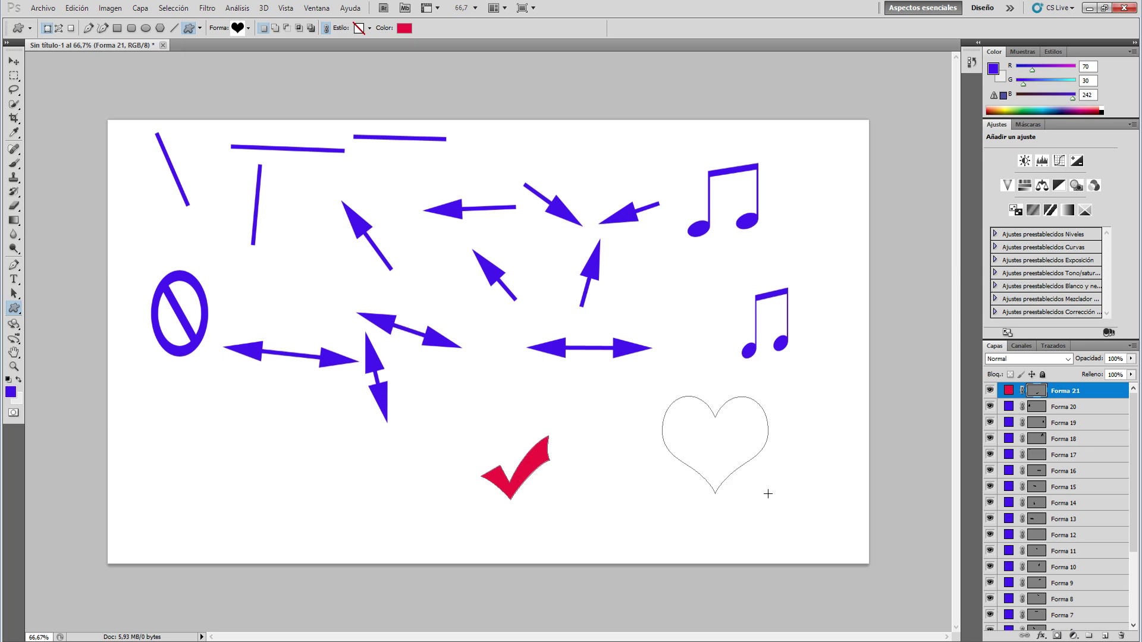
Add a smaller heart beside the lower music note and make it purple
drag(657, 289, 718, 361)
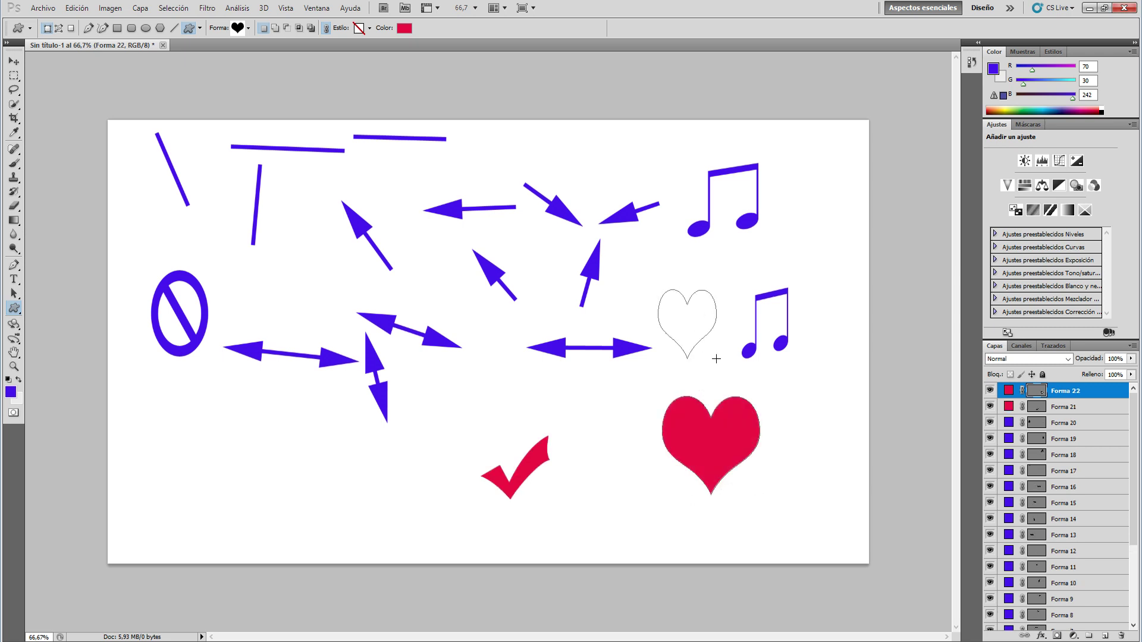
click(404, 28)
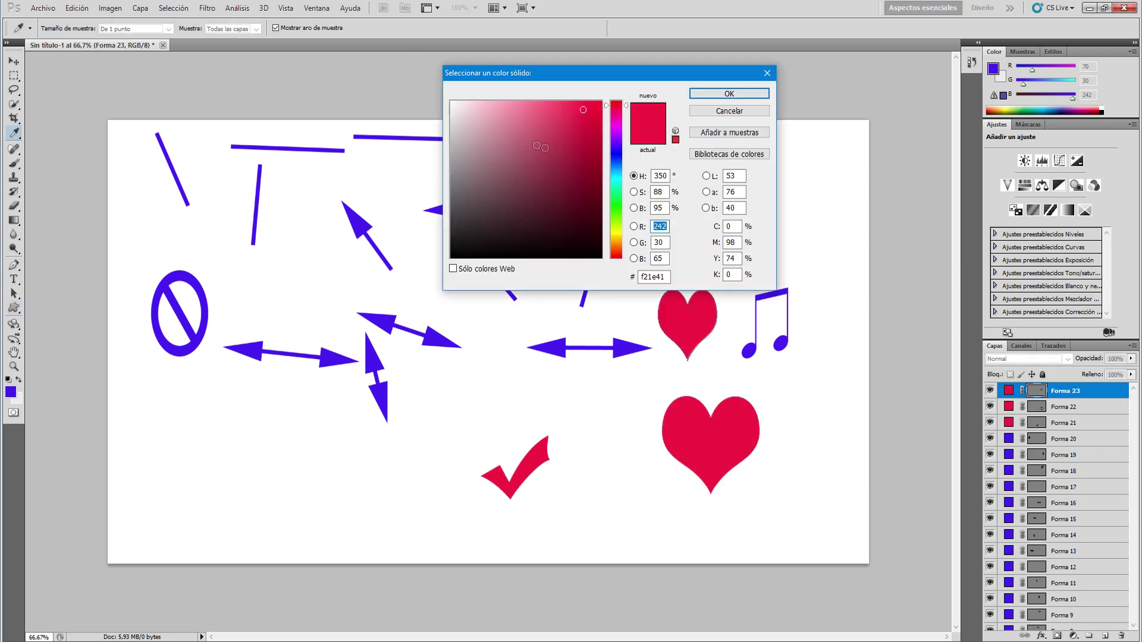
drag(617, 143, 617, 129)
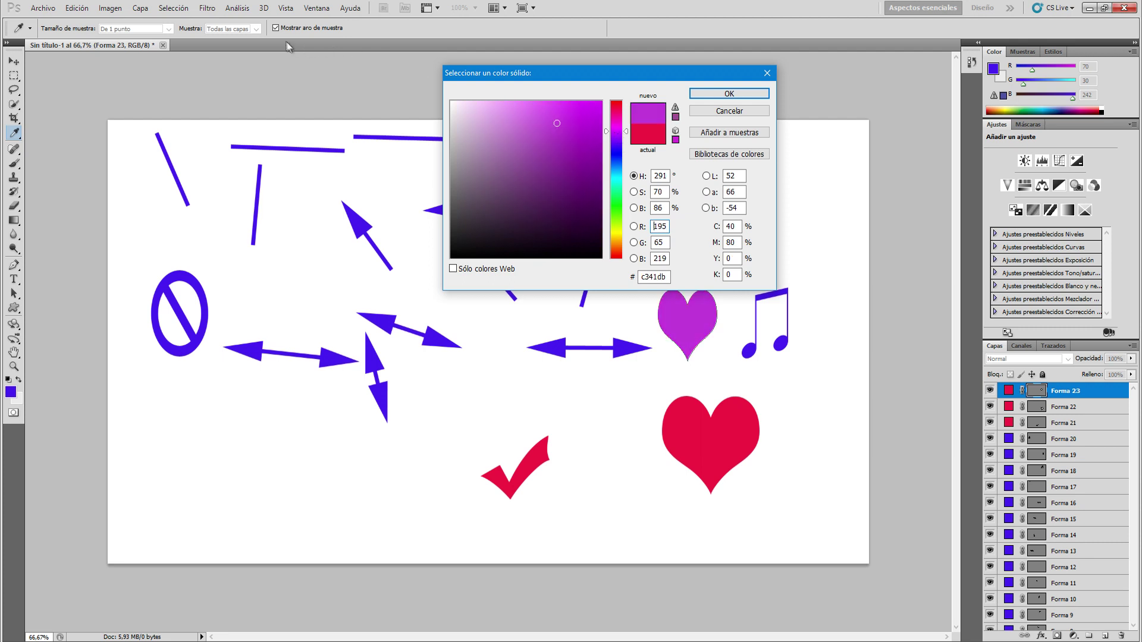
click(729, 93)
Draw three purple fleurs-de-lis at the bottom left, centre and top right
click(249, 28)
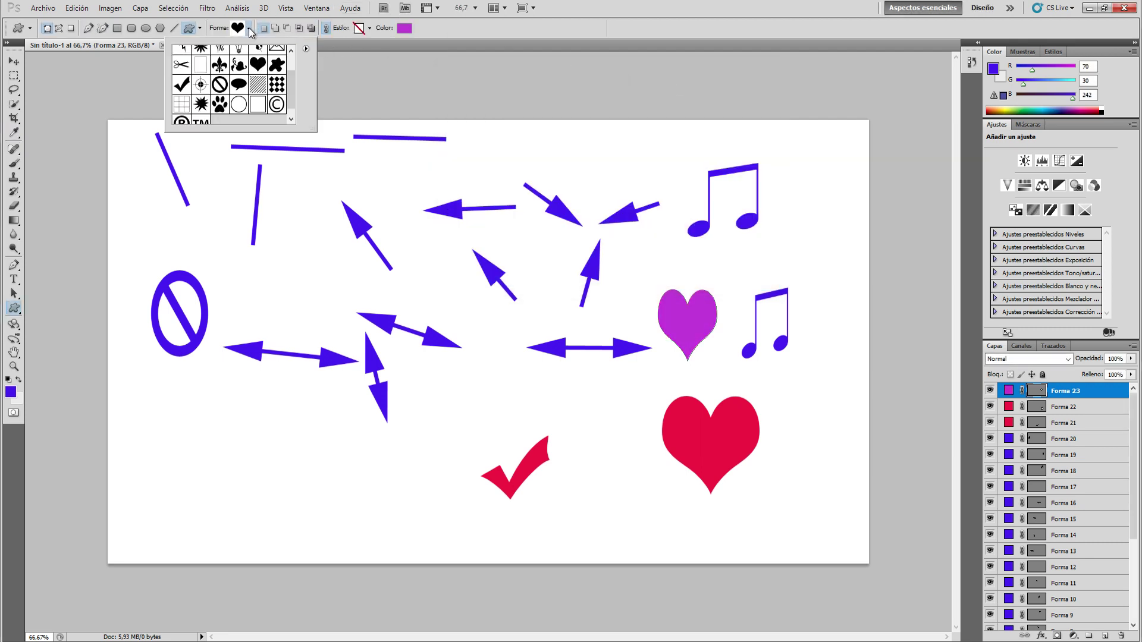
click(226, 71)
drag(160, 426, 275, 524)
drag(286, 254, 365, 335)
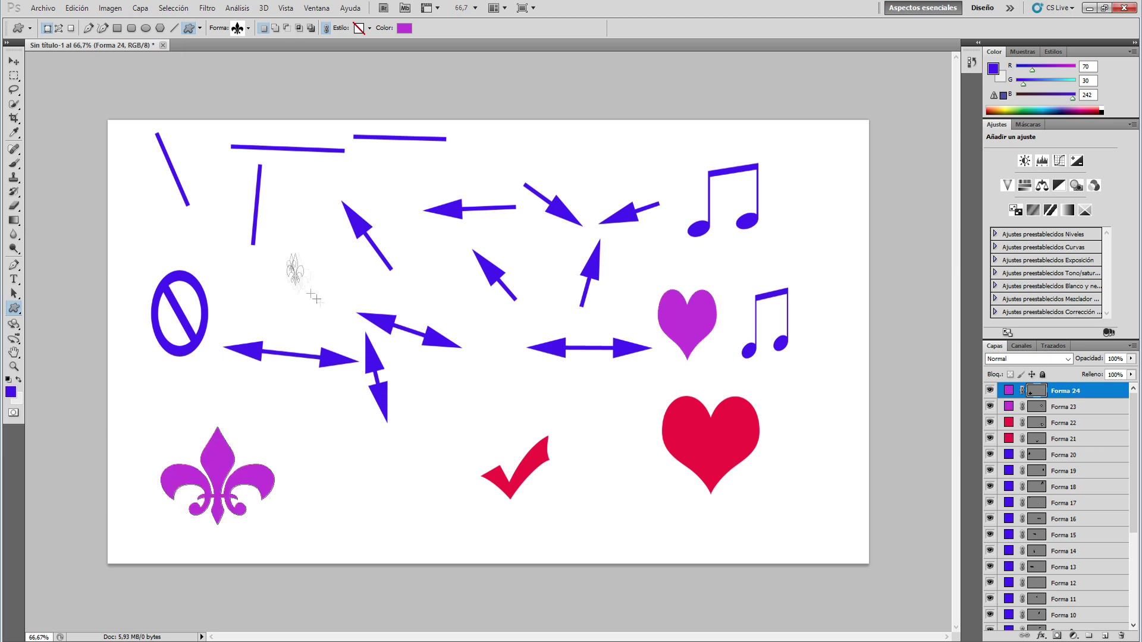
drag(781, 164, 857, 250)
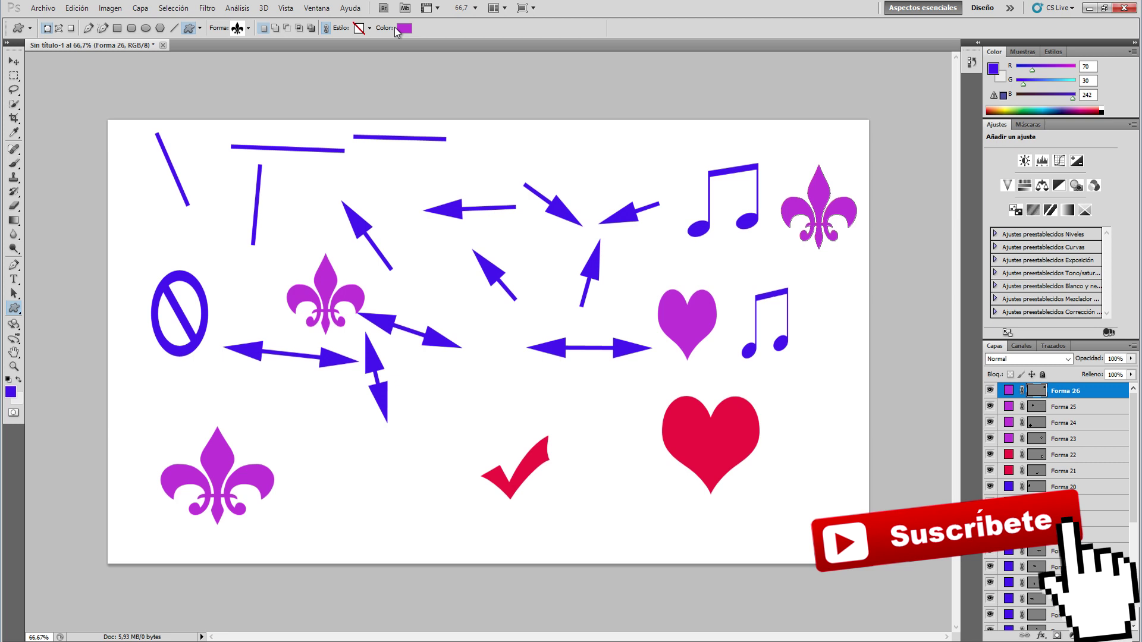
Recolour the top-right fleur-de-lis green
click(405, 28)
click(609, 202)
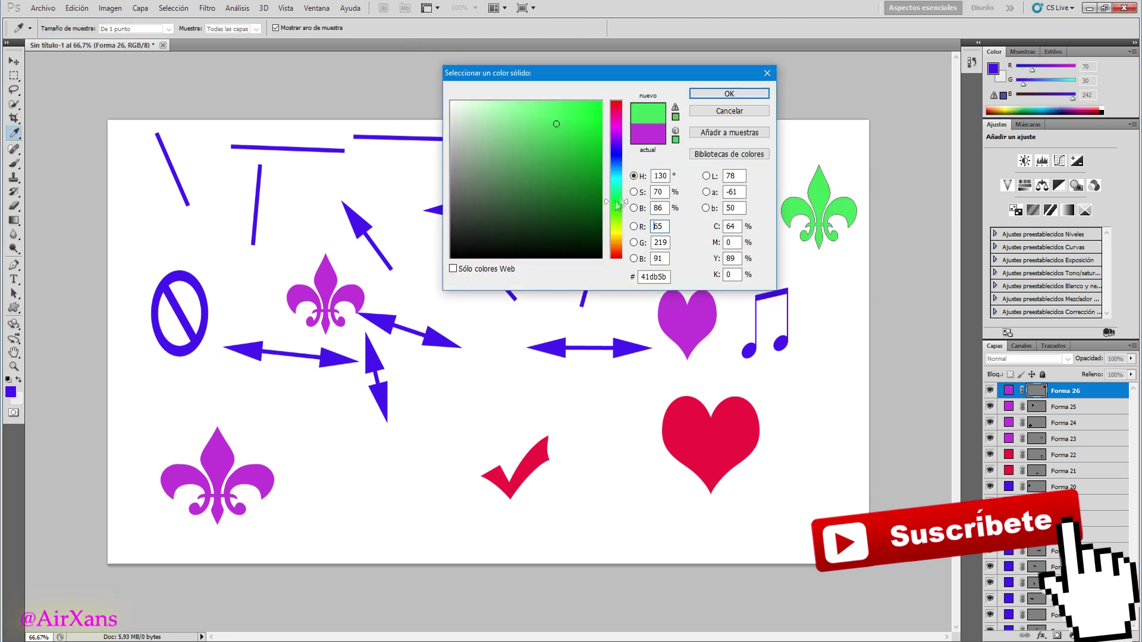
click(729, 94)
Scatter four green paw prints near the arrows, prohibition sign, check mark and red heart
click(248, 28)
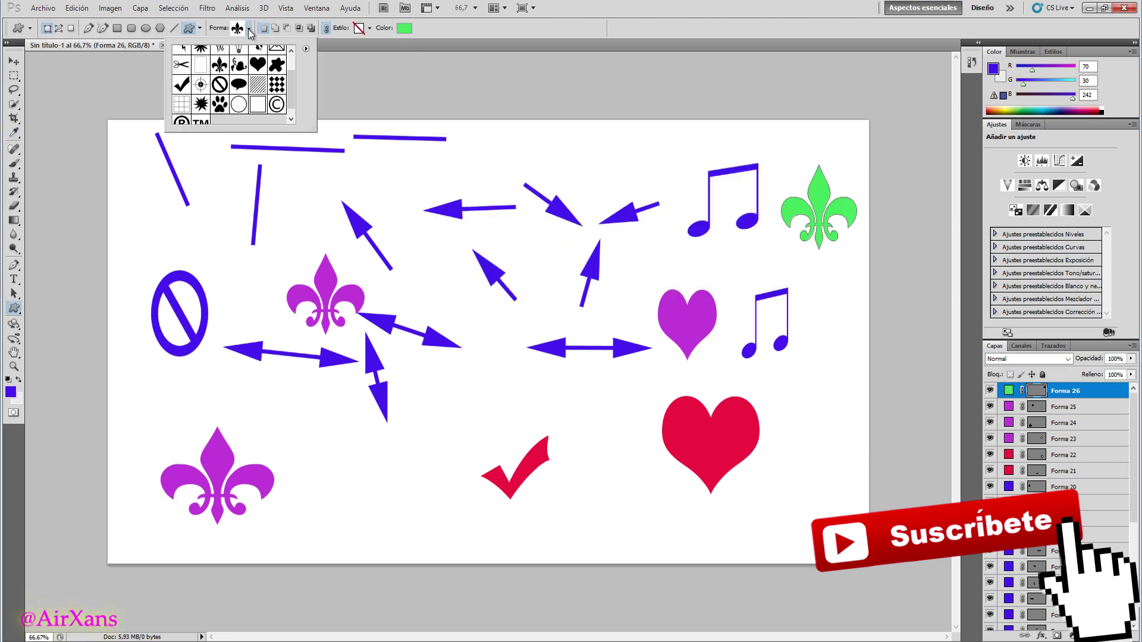
click(221, 106)
click(333, 394)
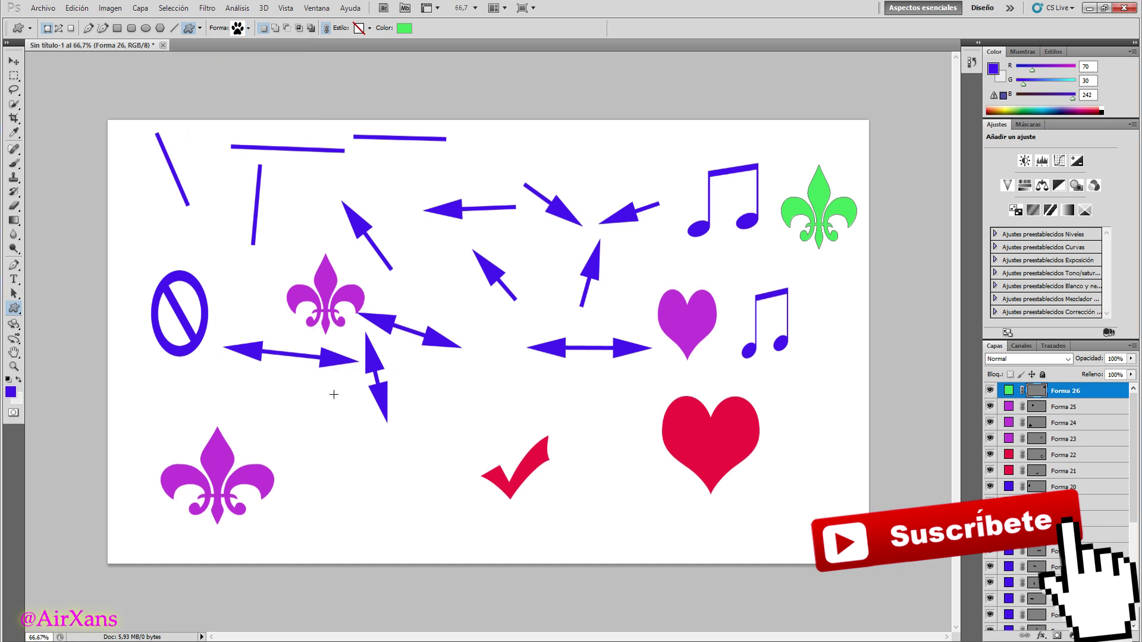
drag(337, 457, 425, 555)
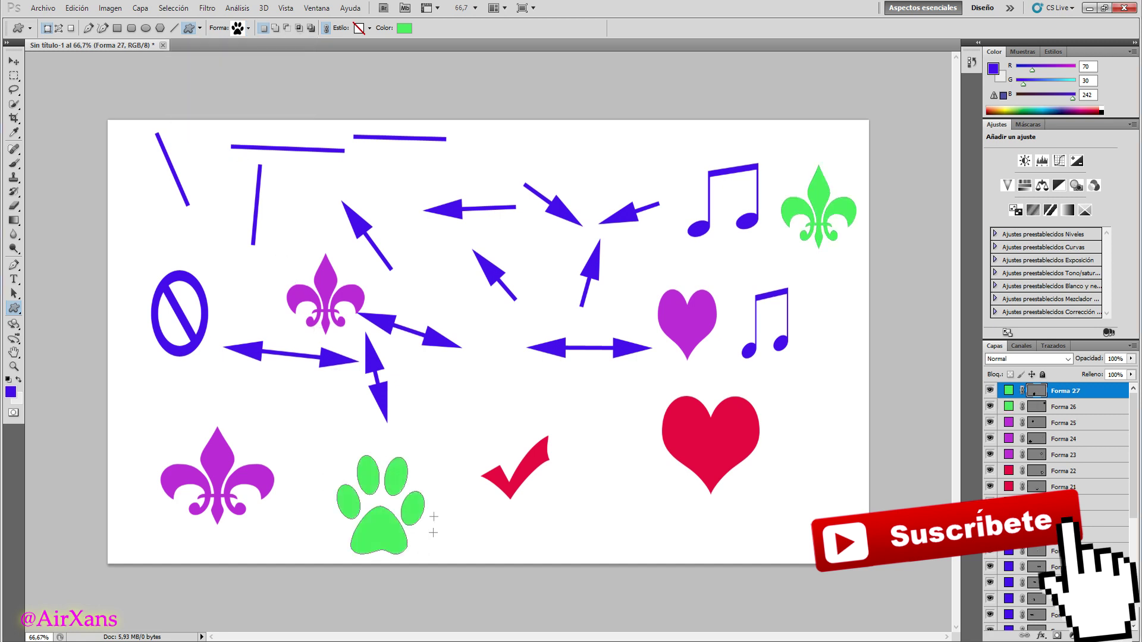
drag(137, 211, 188, 258)
drag(582, 462, 660, 547)
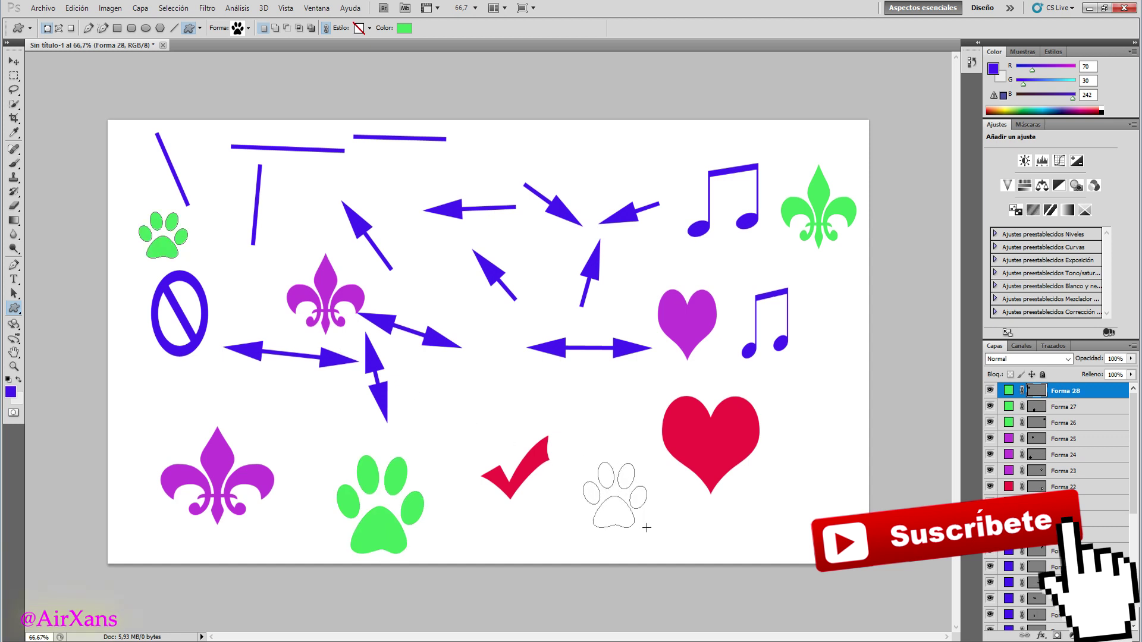
drag(780, 385, 845, 473)
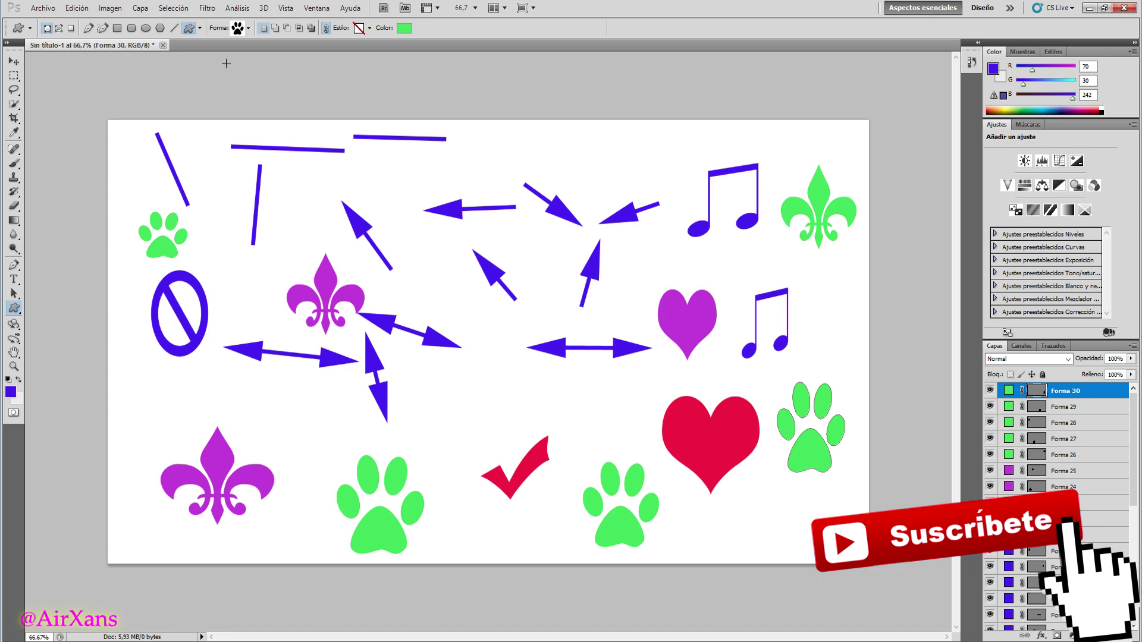
click(247, 28)
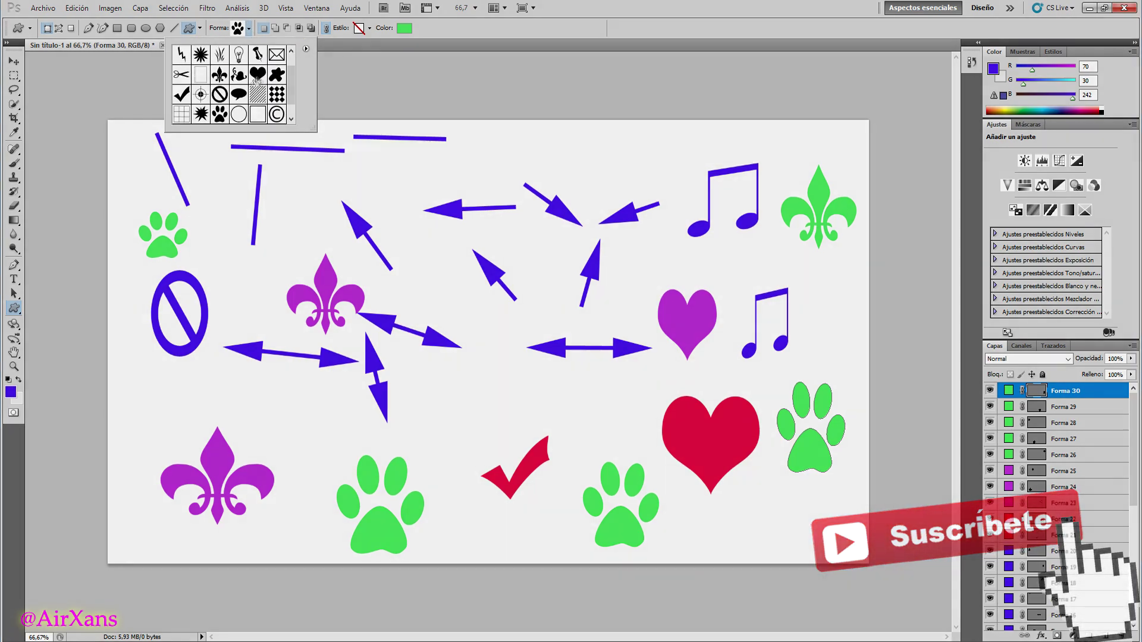